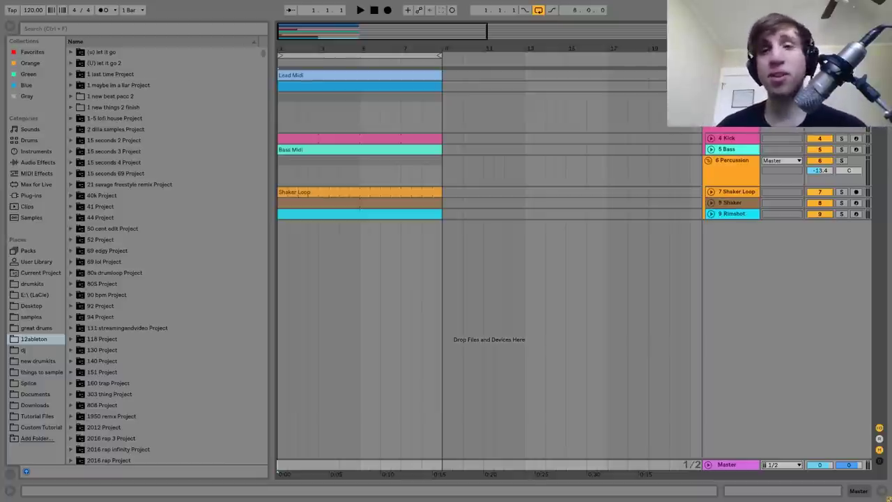
Step: Play the loop with the lead soloed and with all tracks, and show the lead track's device chain
key("space")
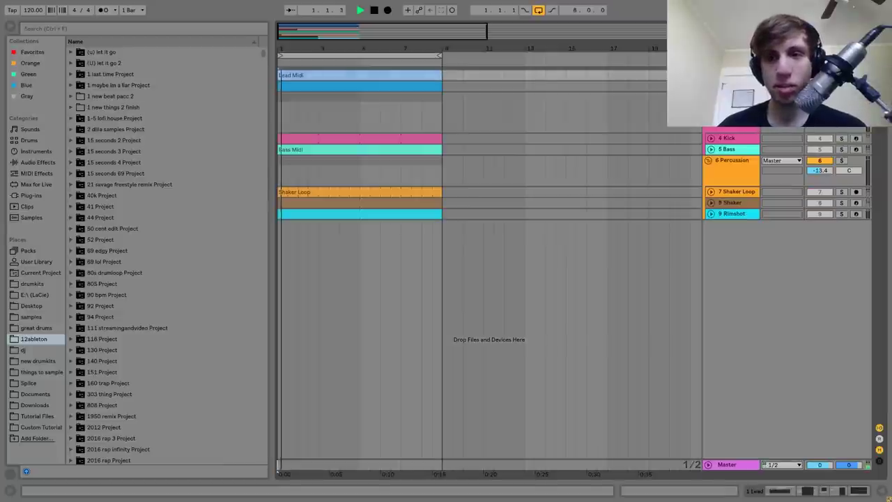
key("ctrl+alt+l")
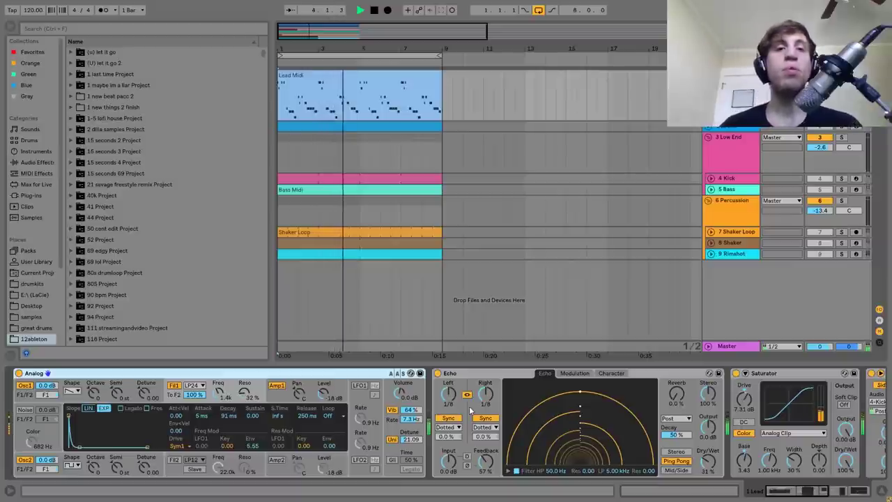
key("space")
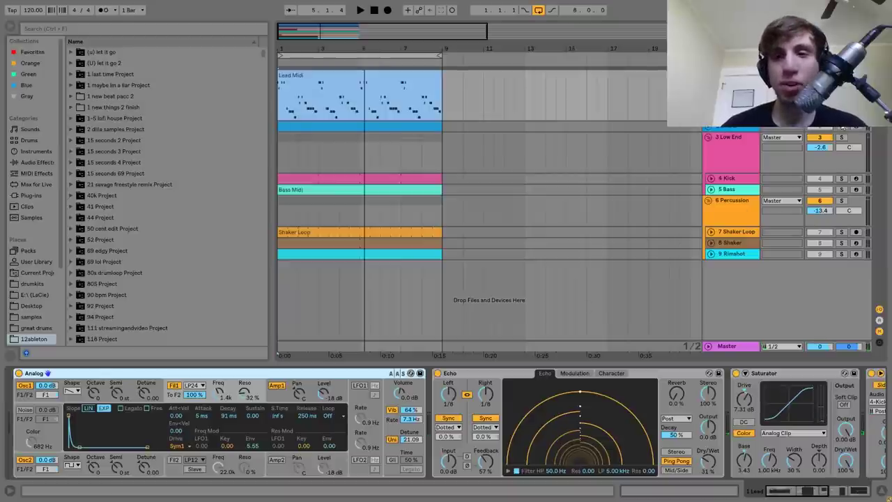
key("space")
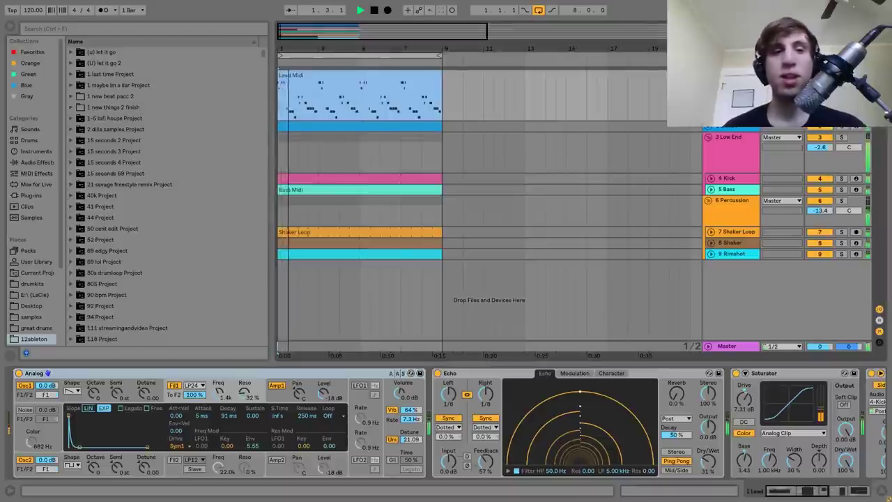
key("space")
Step: Open the Lead Midi clip's notes, select the first bar's notes from 1.1.4 onward, and play the loop
double_click(340, 90)
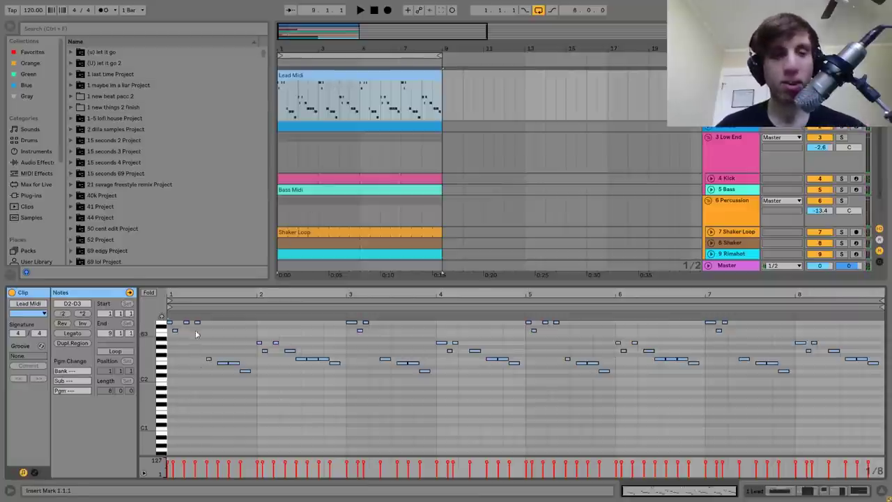
scroll(185, 300, "up", 3)
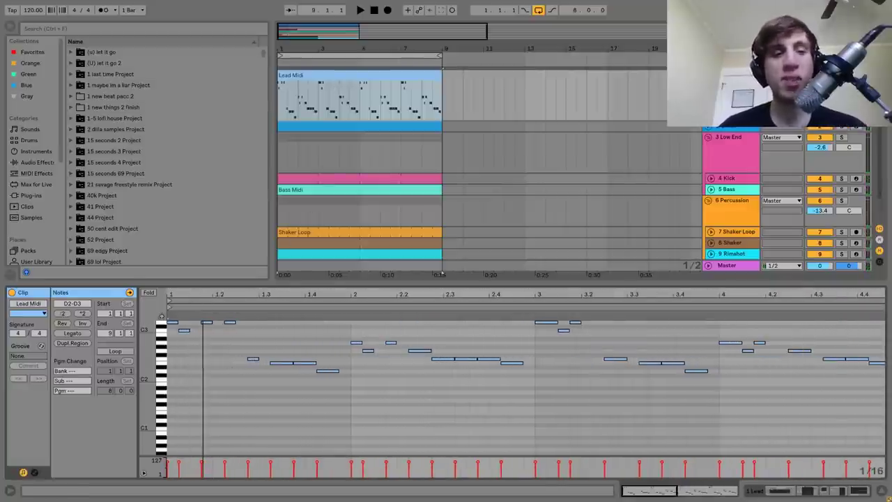
left_click_drag(211, 412, 325, 283)
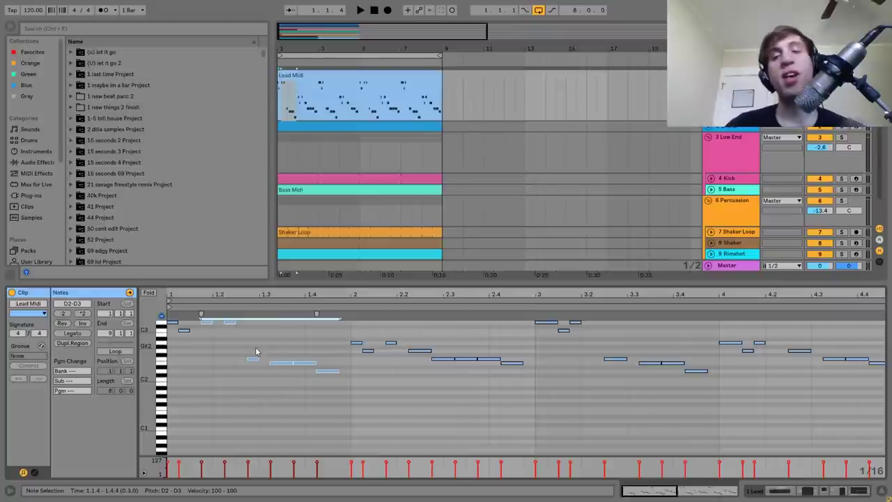
key("space")
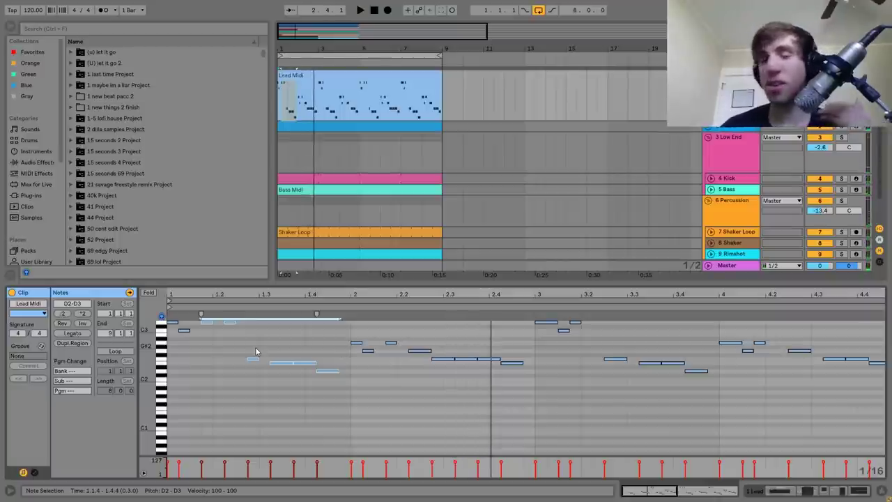
left_click(256, 352)
left_click_drag(148, 389, 150, 386)
key("space")
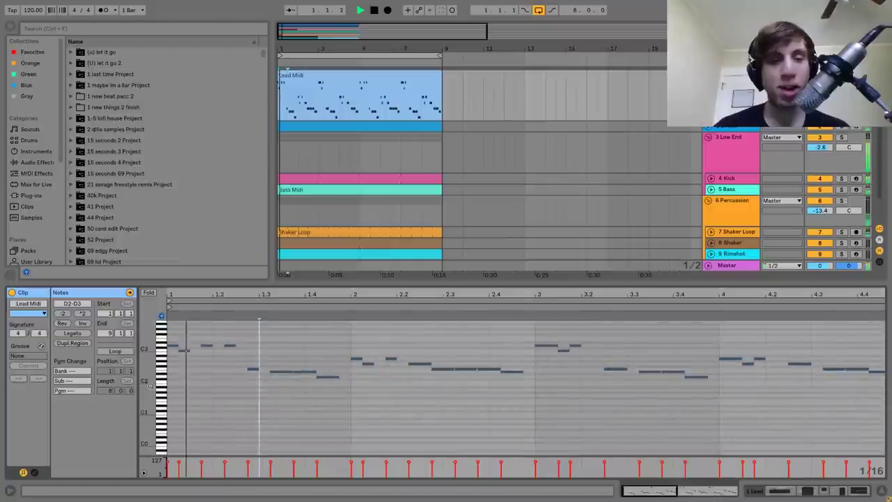
Step: Compare the Bass Midi and Lead Midi clips' notes, select all A2 notes in the lead, and play it back
left_click(387, 192)
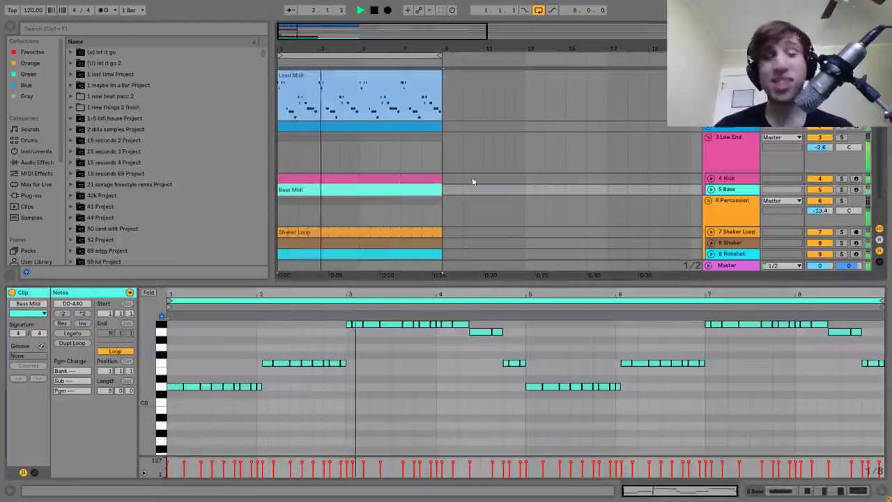
left_click(359, 104)
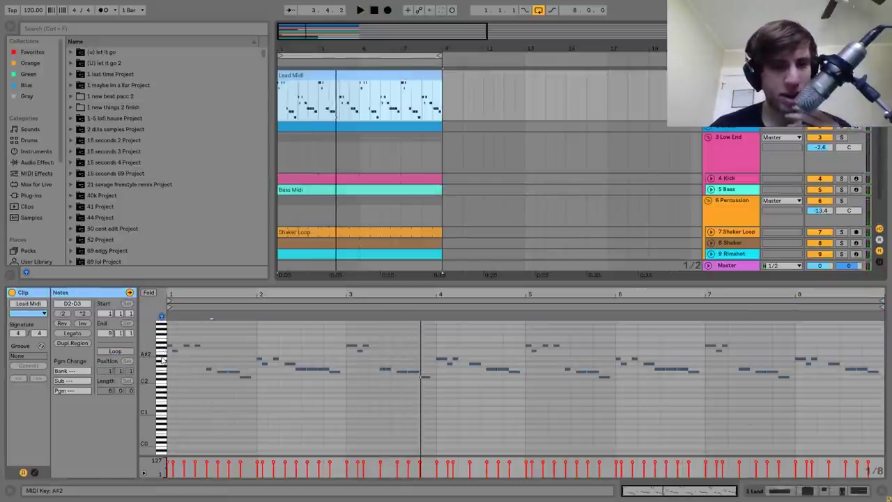
left_click(162, 361)
key("space")
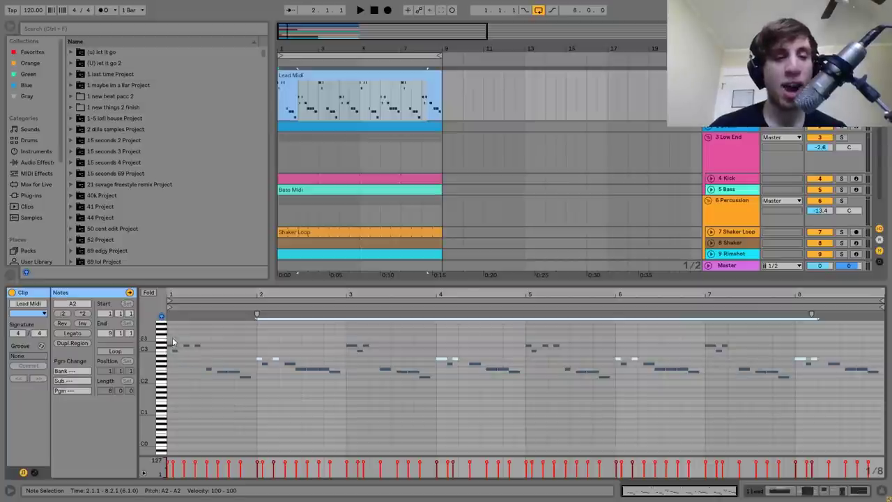
key("space")
key("space")
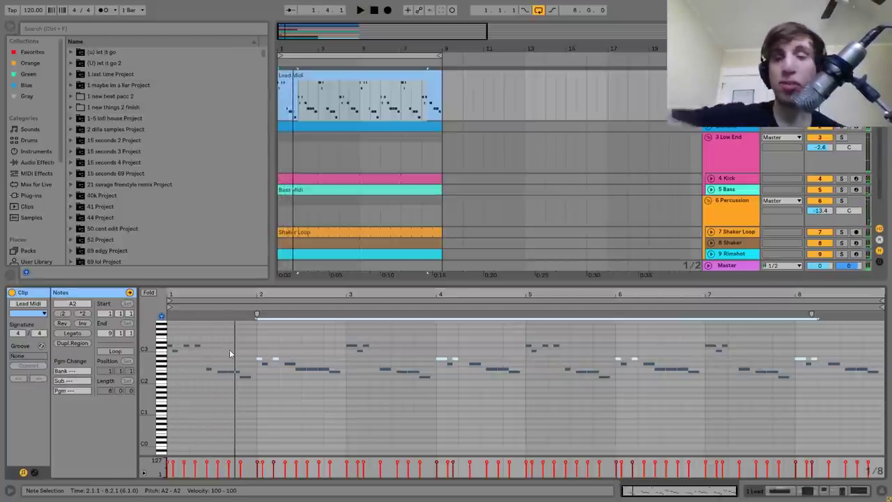
Step: Show the lead track's devices and examine Analog's oscillator 1, oscillator 2 and filter 1 settings
left_click(729, 130)
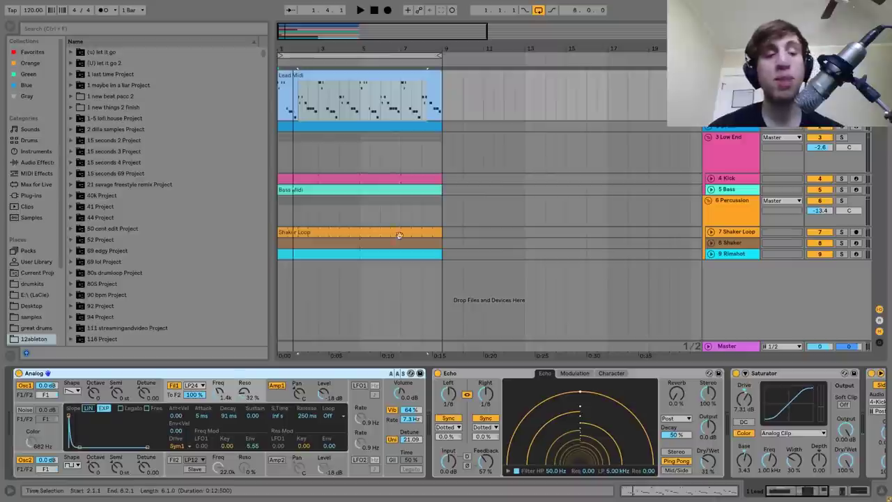
left_click(82, 395)
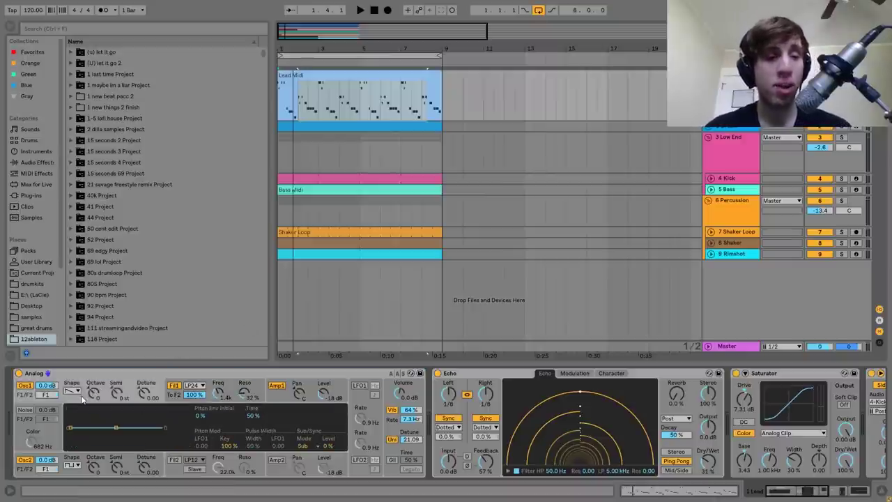
left_click(66, 462)
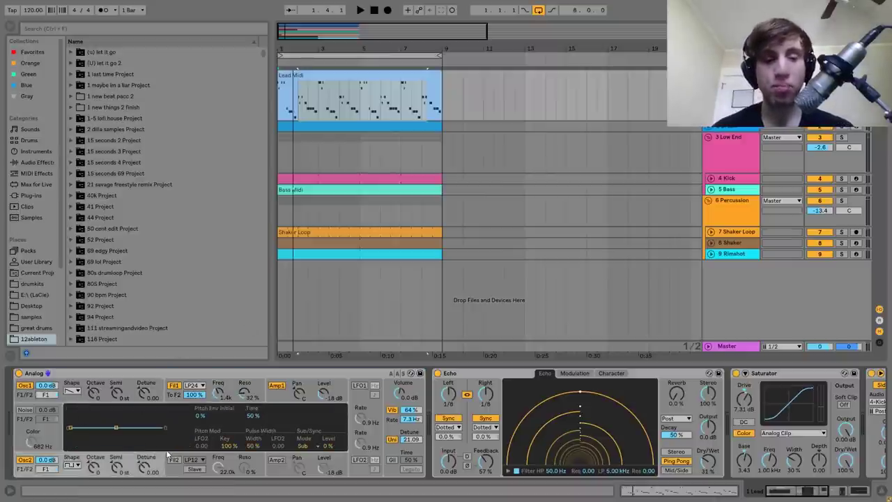
left_click(176, 398)
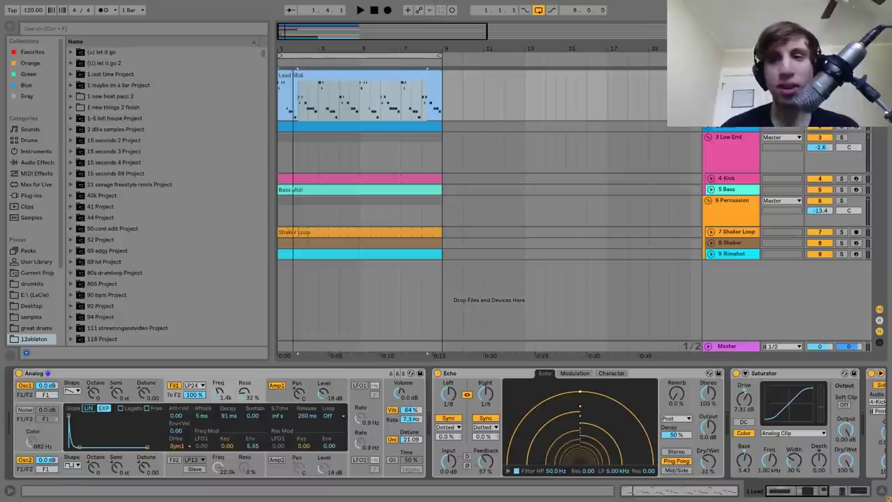
Step: Audition the soloed lead with Analog's filter 1 on and off, leaving the filter on
key("space")
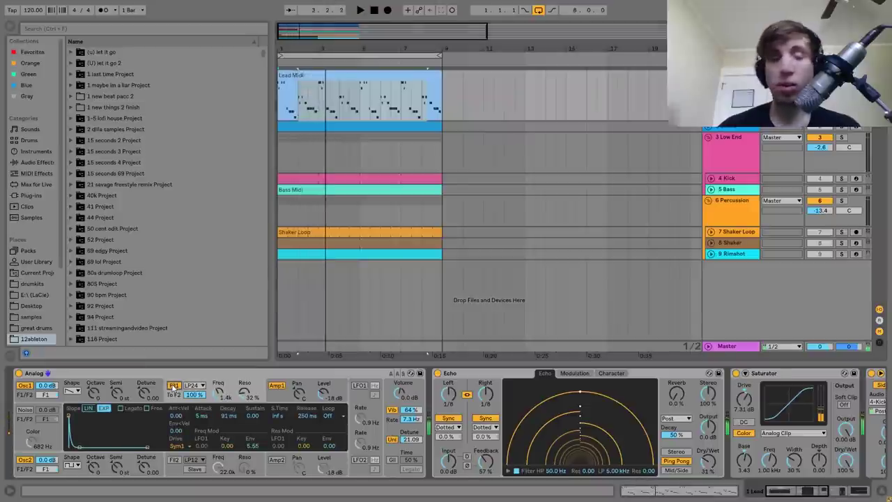
key("space")
key("space")
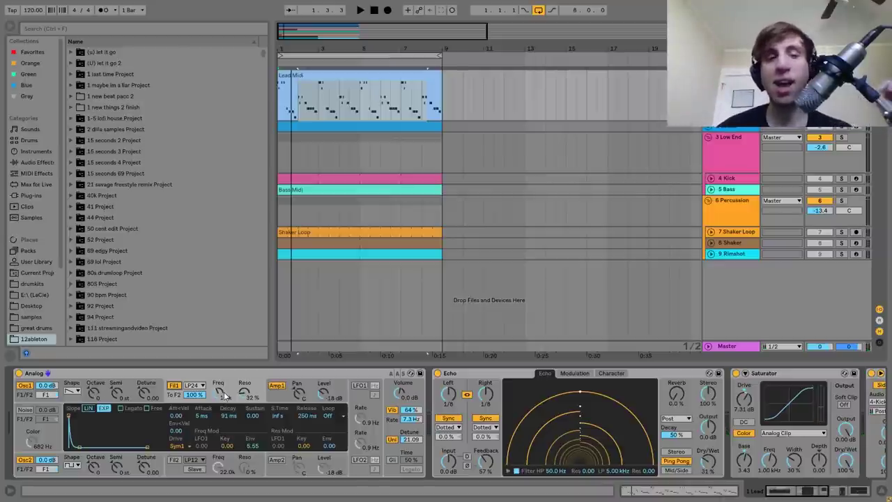
key("space")
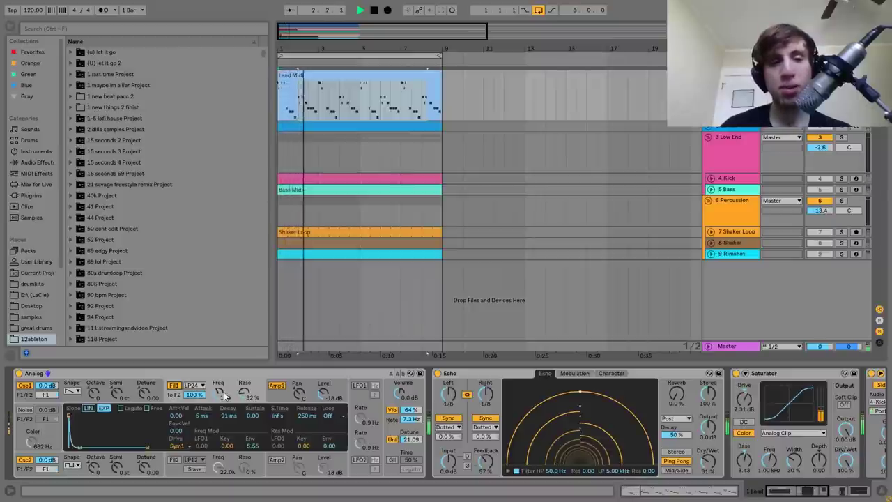
key("space")
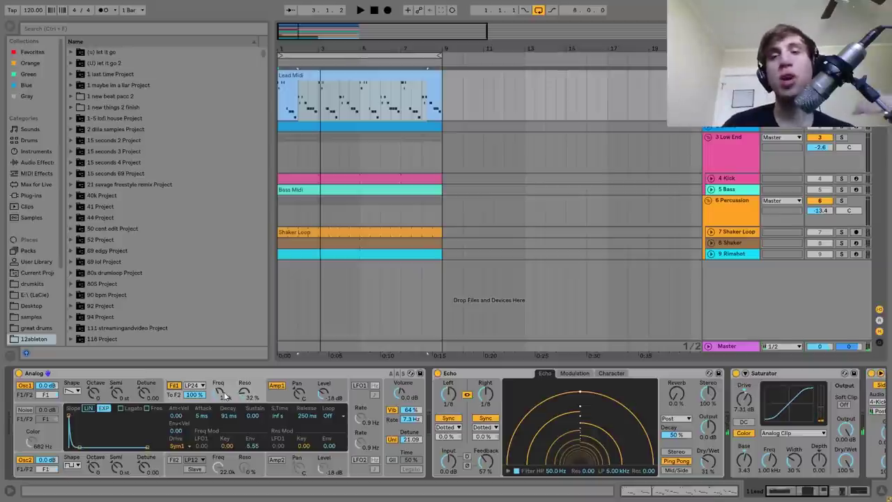
key("space")
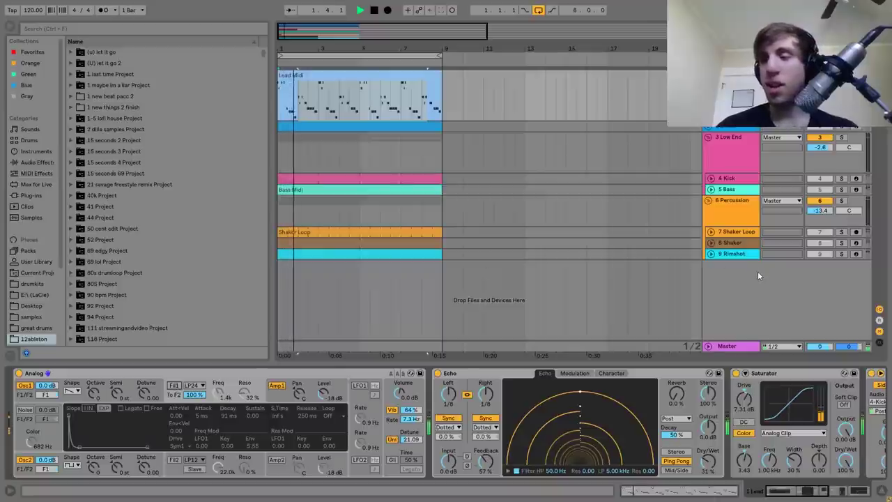
left_click(173, 386)
key("space")
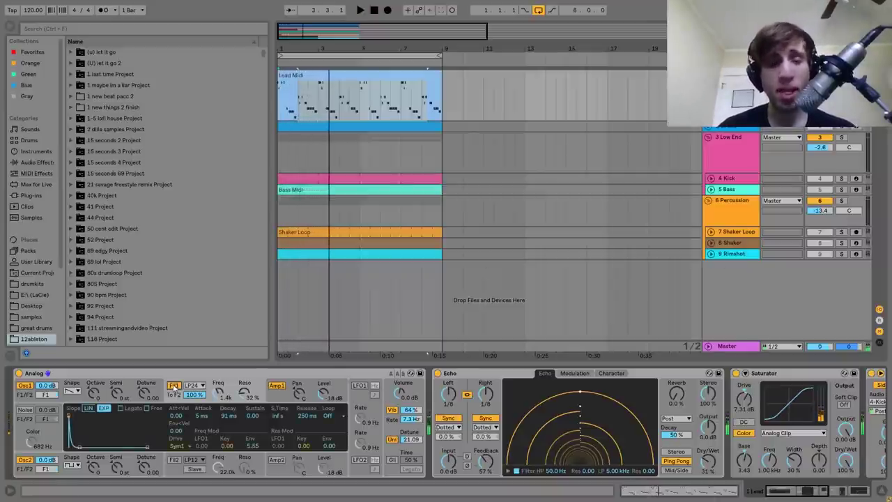
Step: Examine Analog's vibrato, unison and voice settings, and select the Echo effect that follows it
left_click(396, 430)
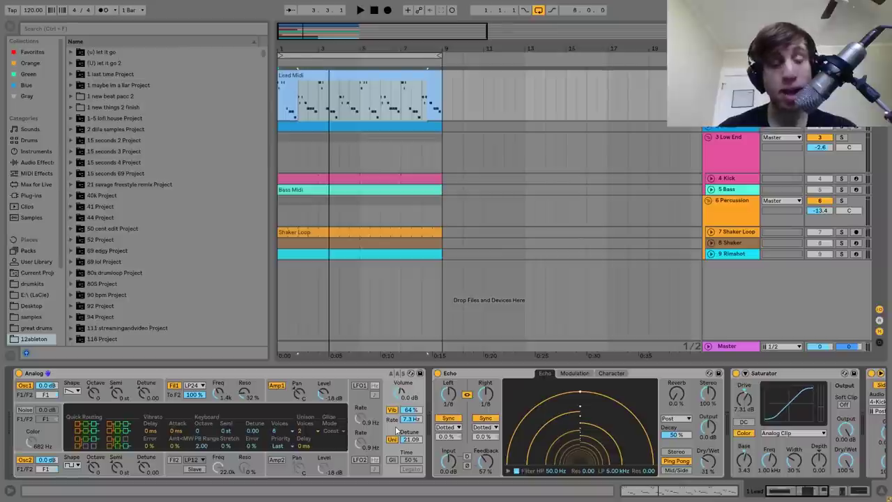
scroll(396, 430, "right", 5)
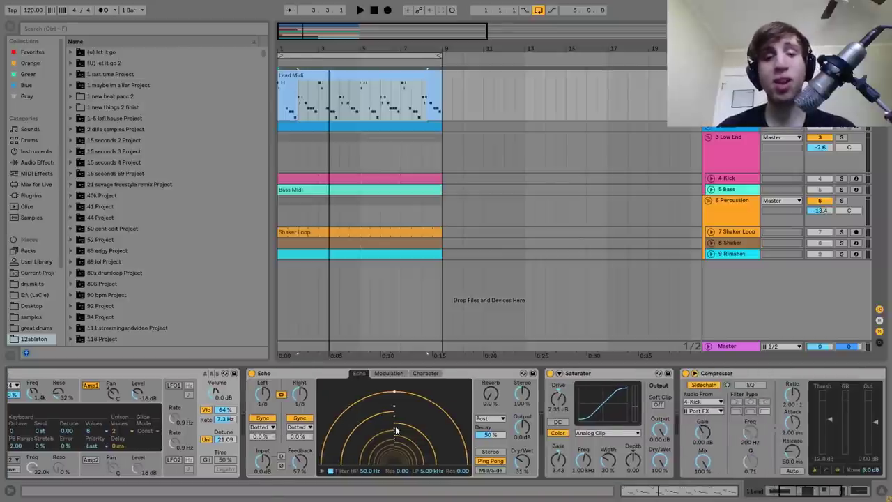
left_click(291, 377)
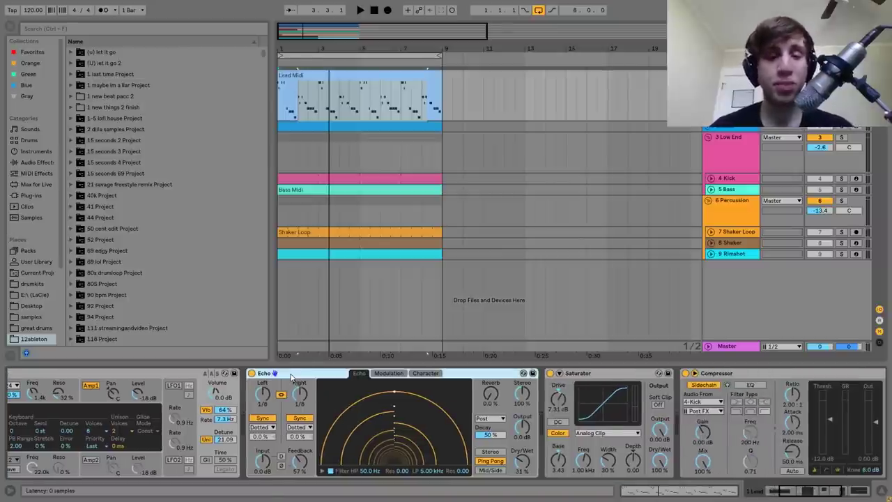
Step: Audition the lead with Echo on, both soloed and with all tracks playing
key("space")
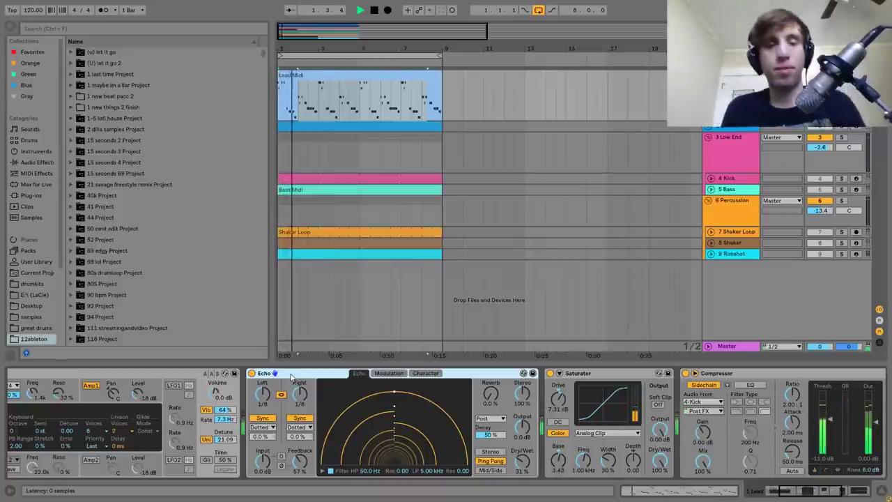
key("space")
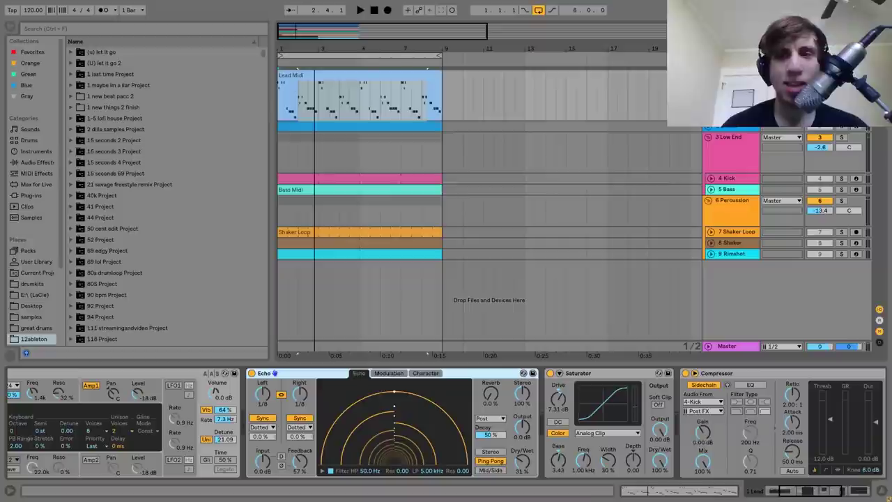
key("space")
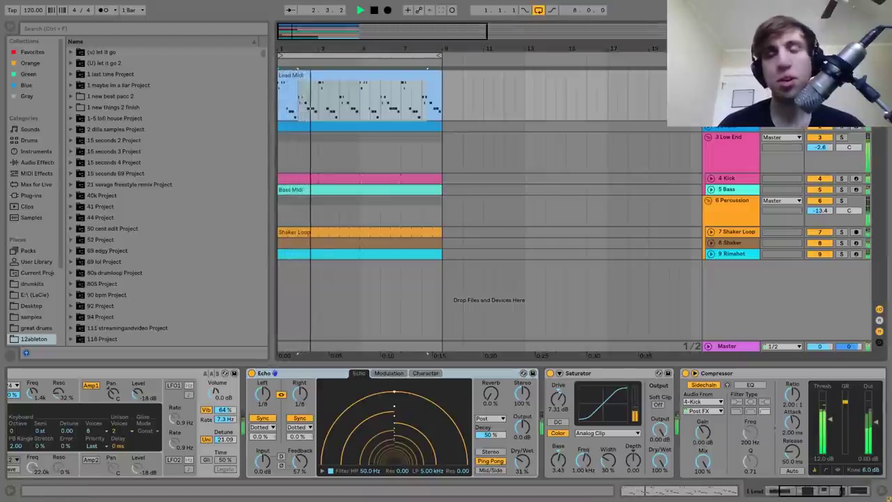
key("space")
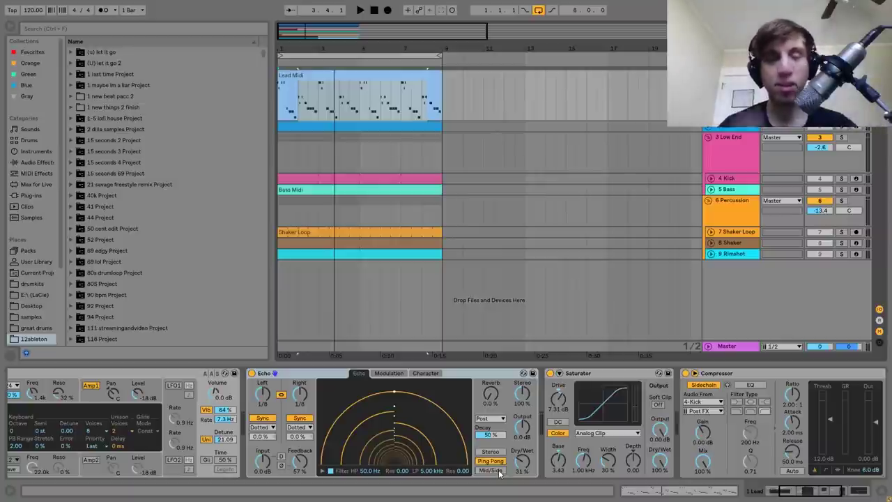
key("space")
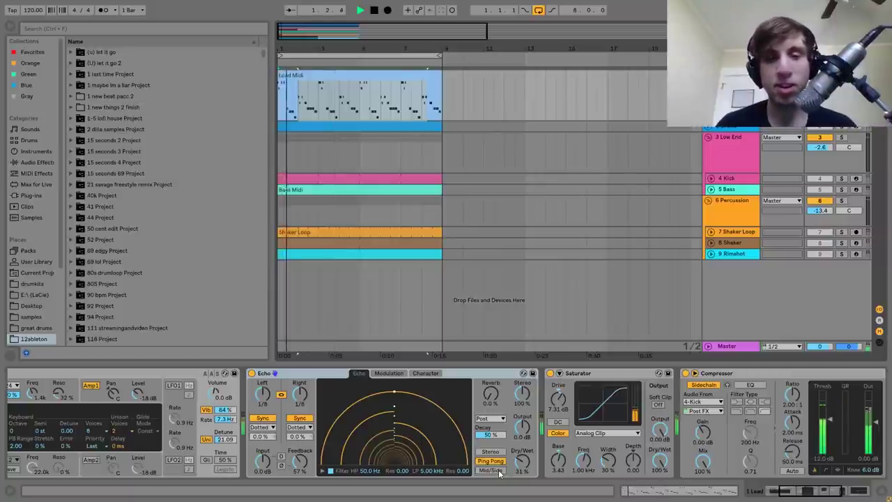
key("space")
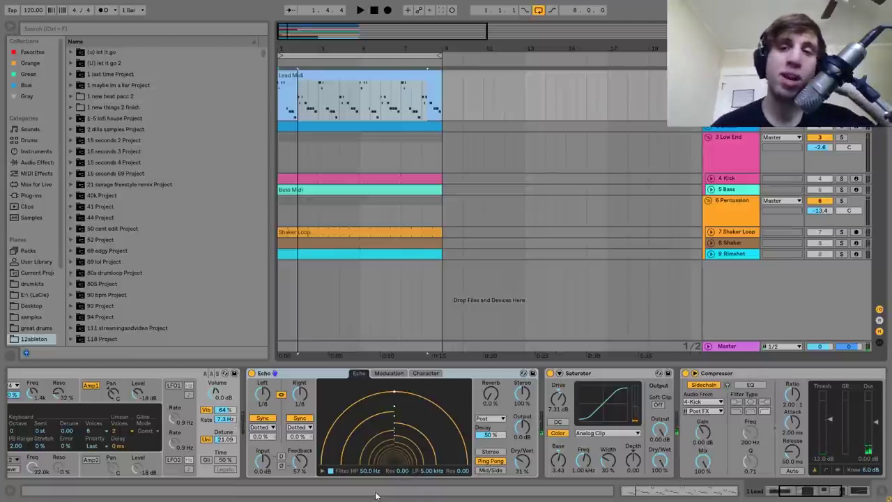
Step: Turn off Echo on the lead track and play the loop with all tracks to hear the difference
key("space")
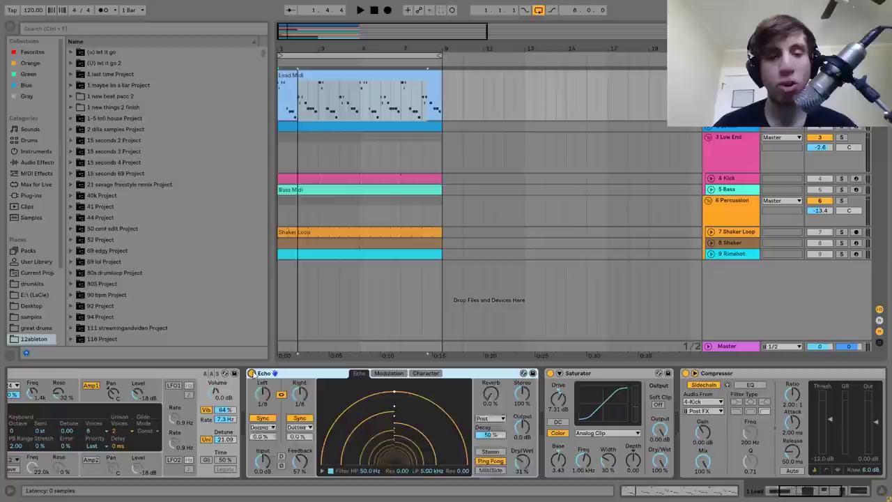
left_click(251, 373)
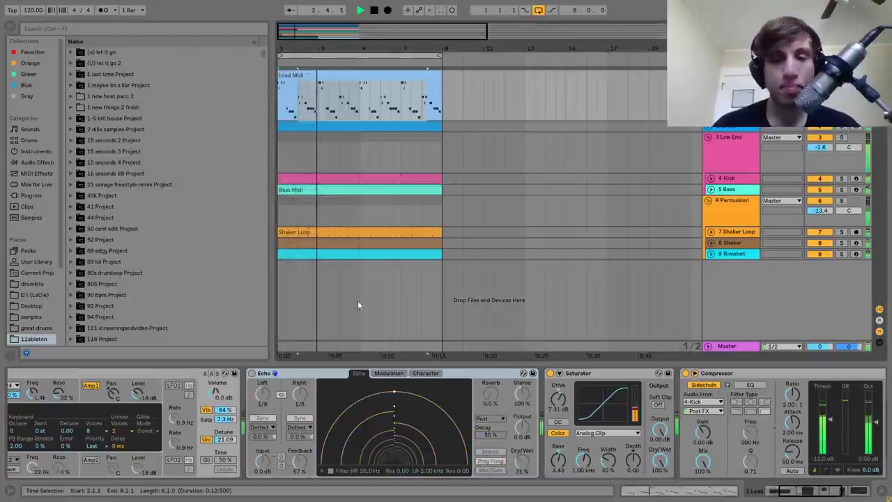
key("space")
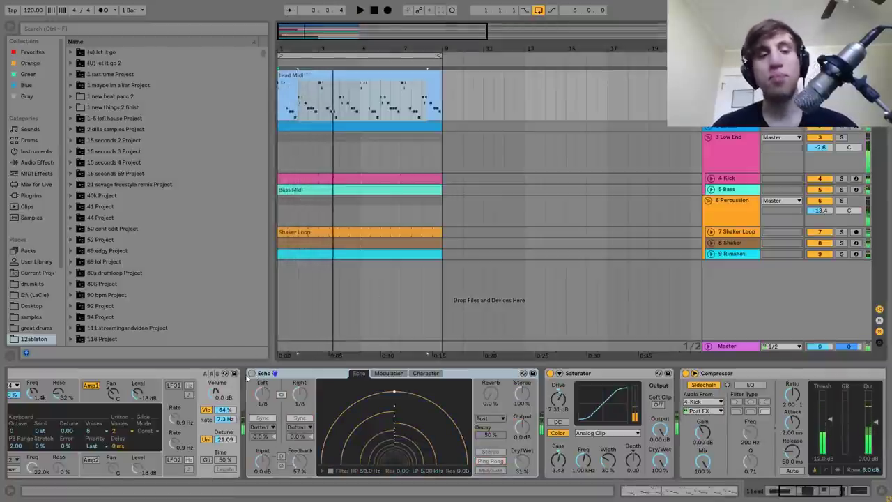
Step: Turn Echo back on for the lead track and audition the soloed lead through Saturator
left_click(251, 373)
key("space")
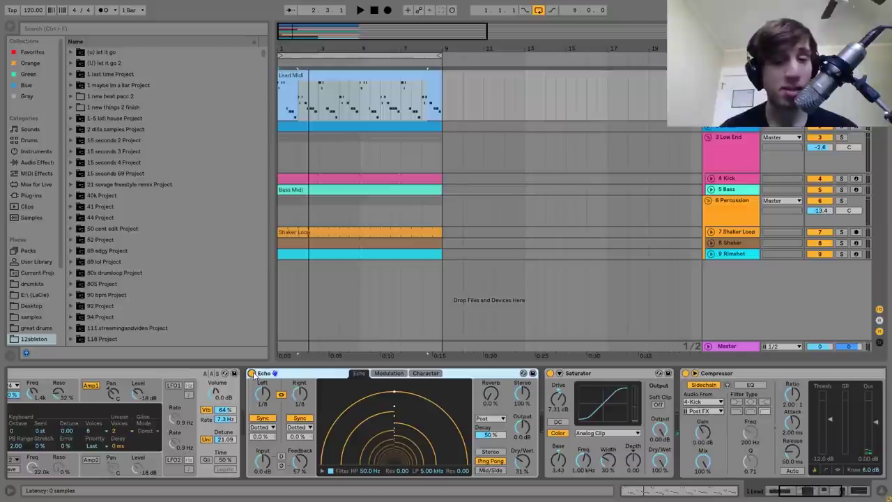
scroll(255, 390, "right", 6)
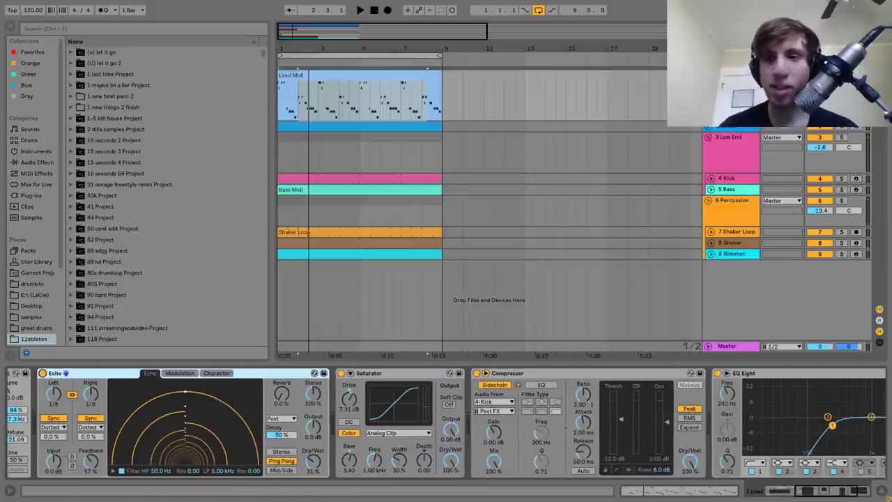
left_click(399, 426)
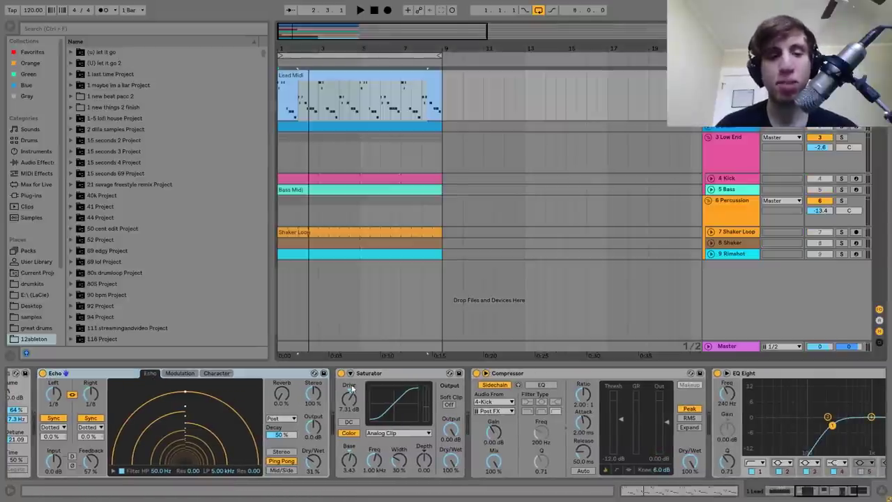
key("space")
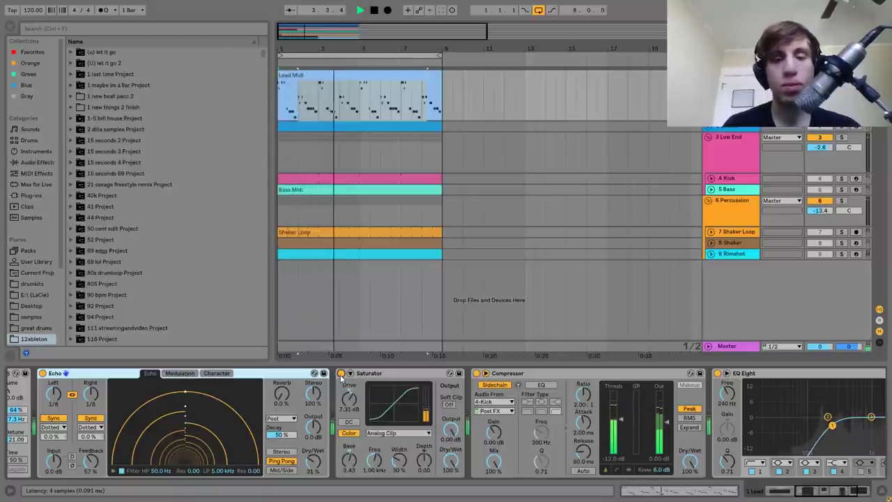
key("space")
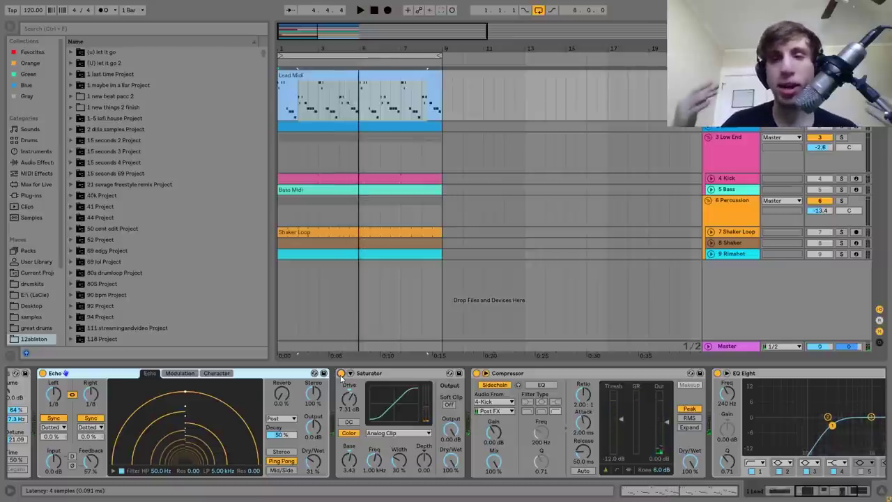
Step: Select the Compressor on the lead track to examine its sidechain settings
scroll(341, 377, "down", 3)
scroll(340, 377, "down", 1)
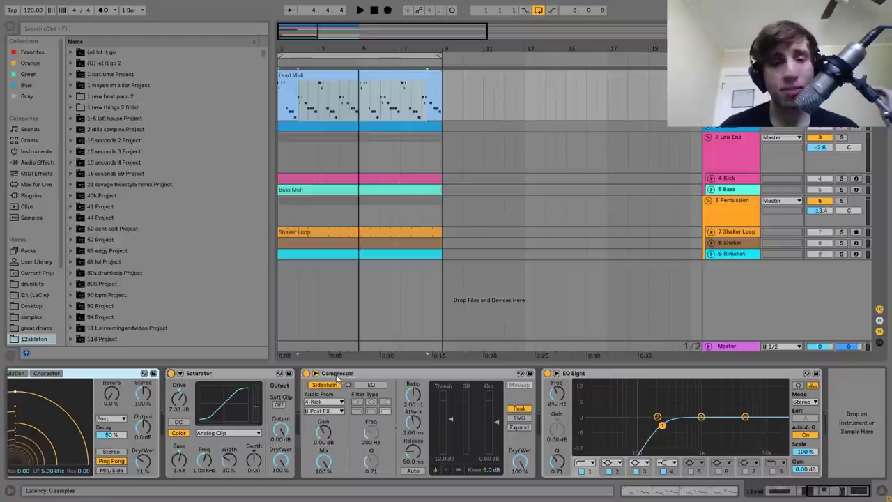
left_click(338, 373)
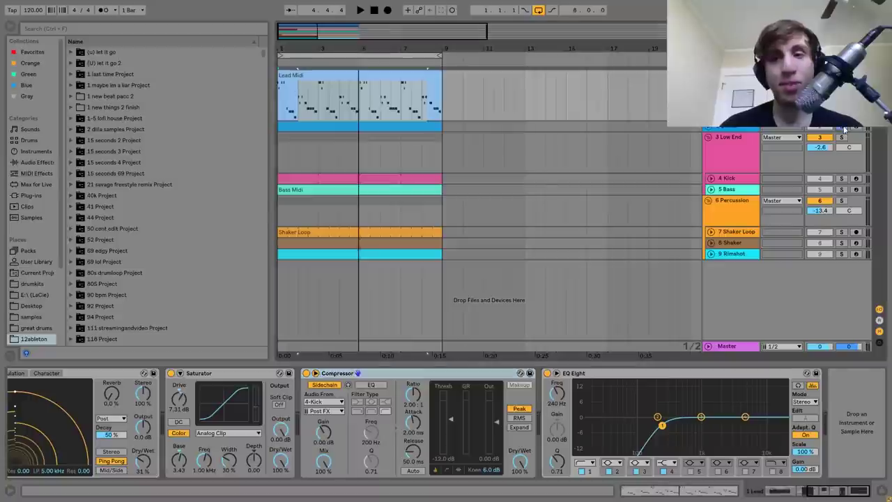
Step: Unfold the Drone track, play it soloed and open its MIDI clip to view the notes
left_click(708, 128)
left_click(390, 124)
key("space")
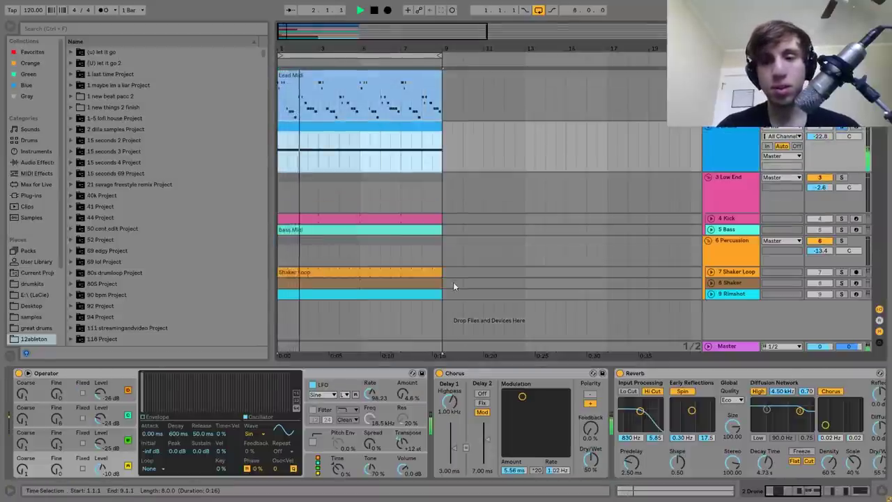
double_click(356, 133)
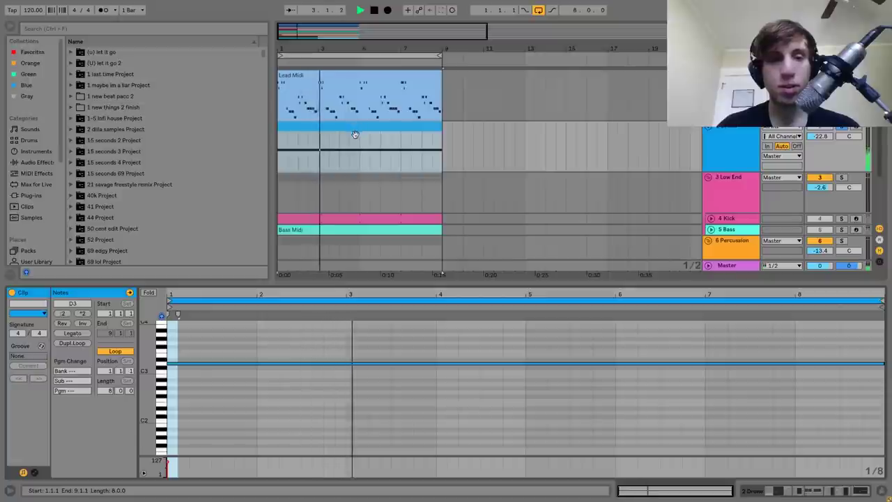
key("space")
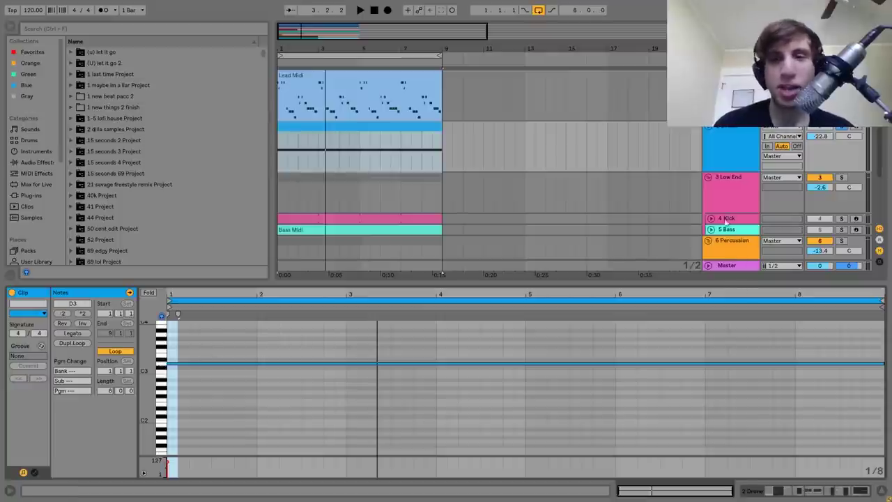
Step: Show the Drone track's devices and examine the levels of Operator's four oscillators
left_click(742, 155)
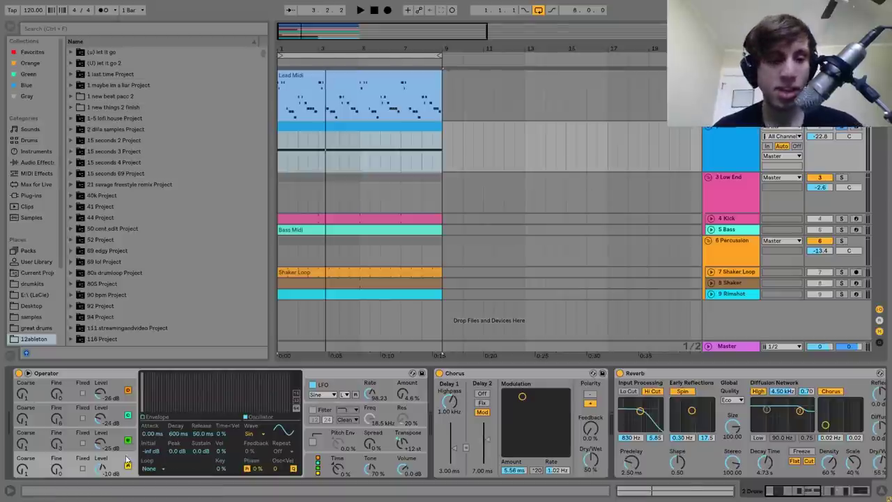
left_click(115, 434)
left_click(118, 413)
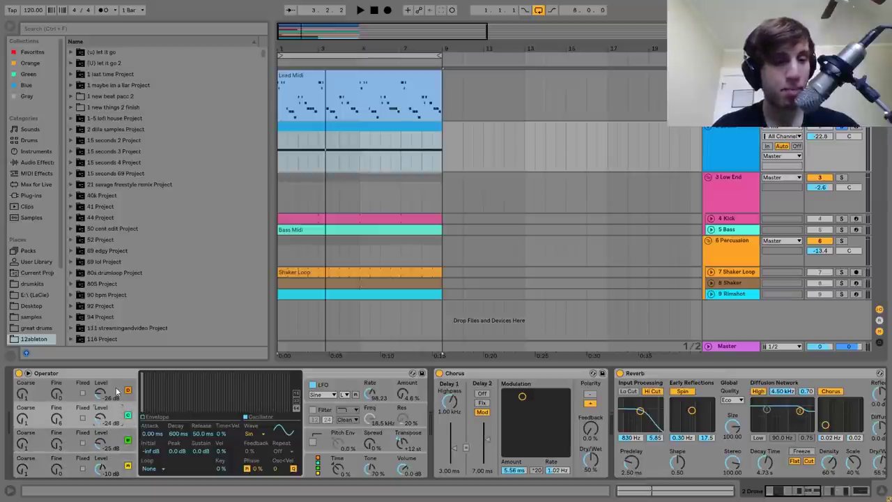
left_click(117, 391)
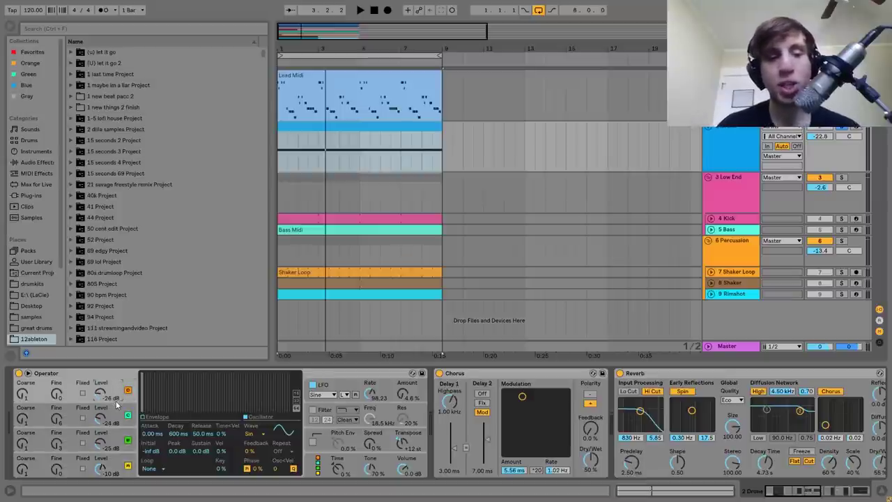
left_click(121, 448)
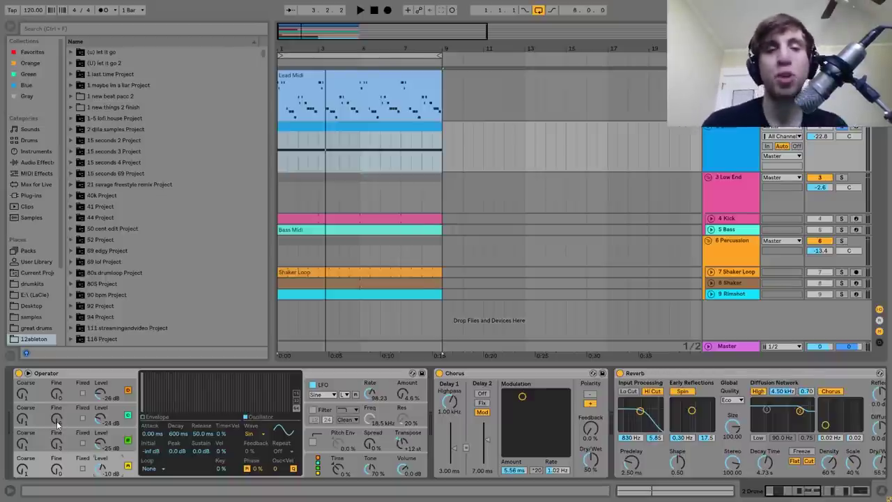
Step: Audition the soloed drone and check the Fine tuning of Operator's oscillators
key("space")
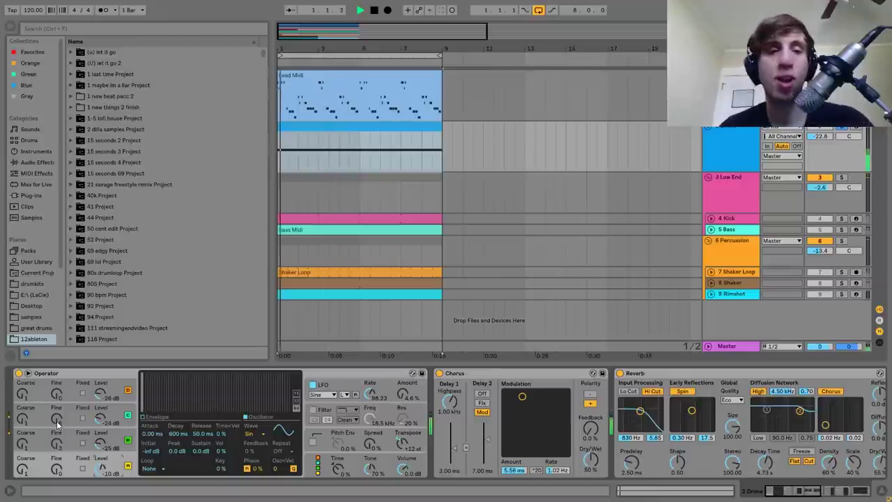
key("space")
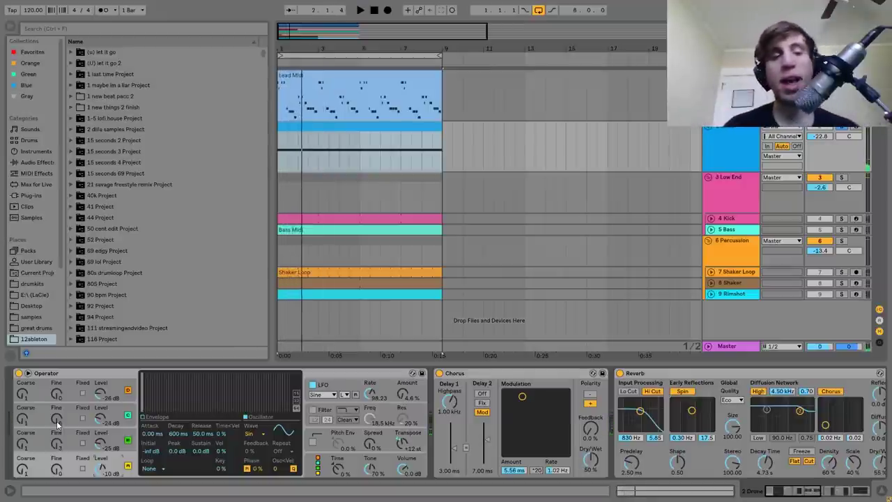
key("space")
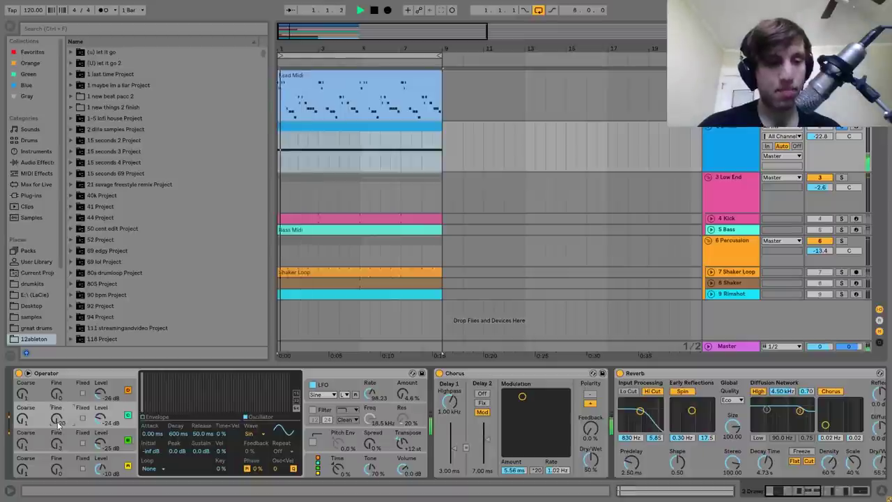
mouse_move(57, 443)
left_mouse_down()
mouse_move(57, 418)
mouse_move(56, 446)
left_mouse_up()
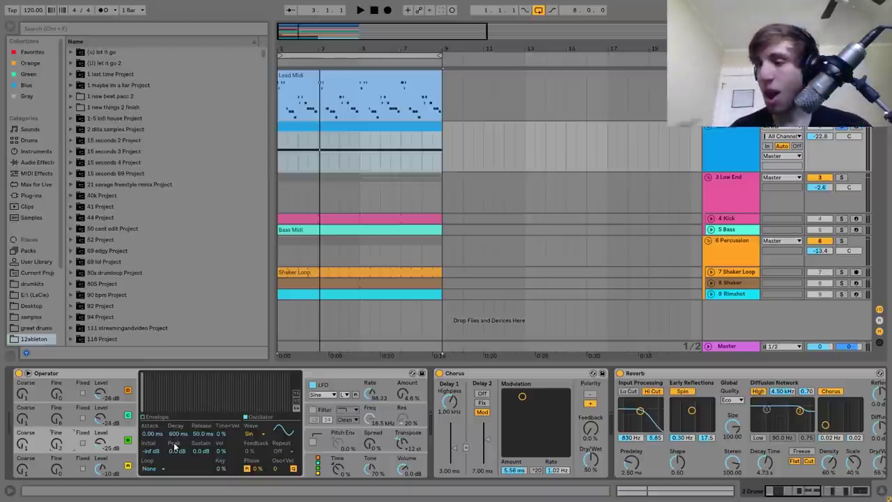
Step: Open Operator's LFO settings and audition the drone with the LFO on and off, leaving it on
left_click(350, 380)
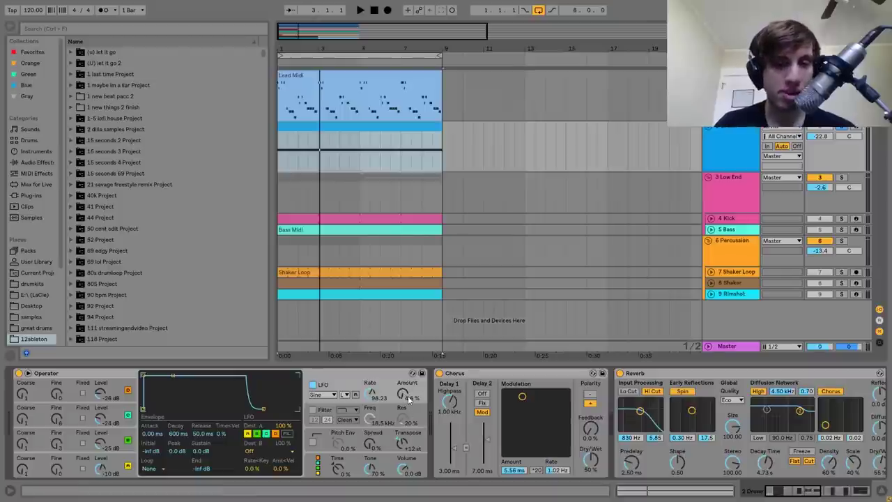
key("space")
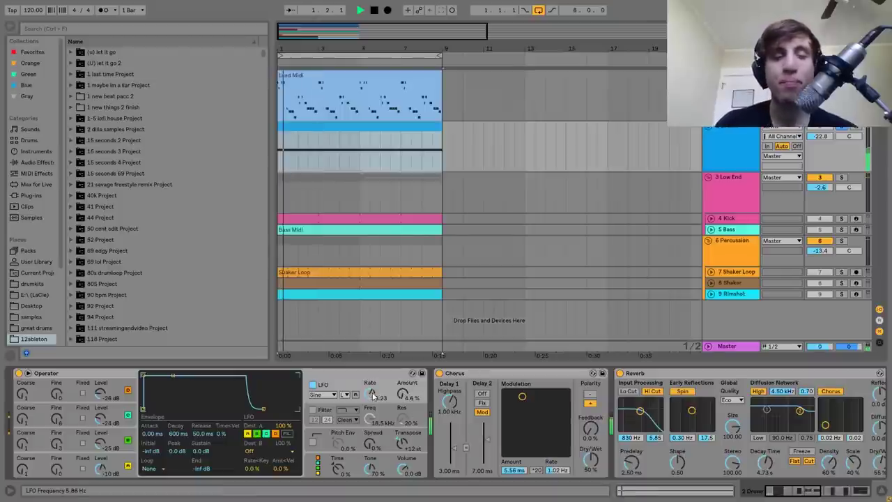
key("space")
left_click(314, 385)
key("space")
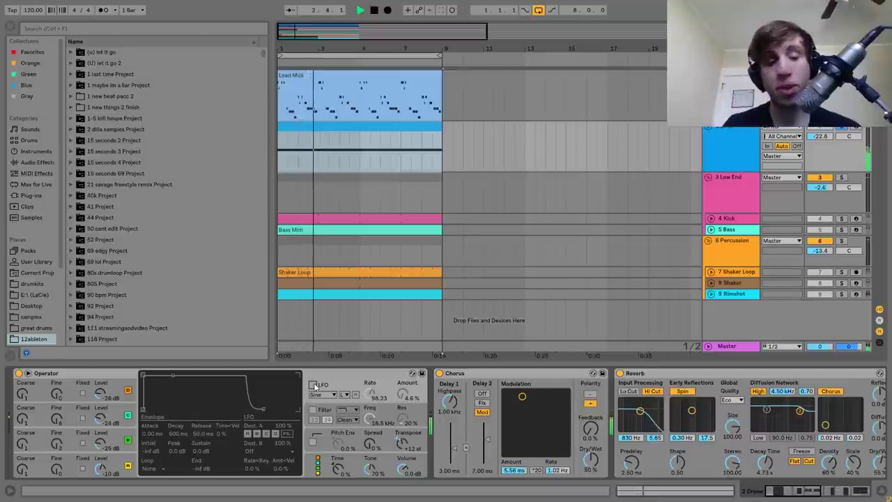
left_click(314, 385)
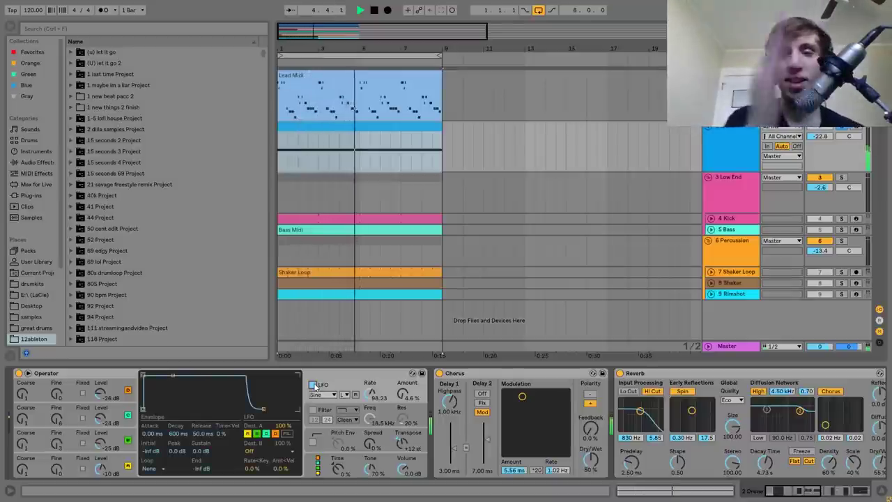
key("space")
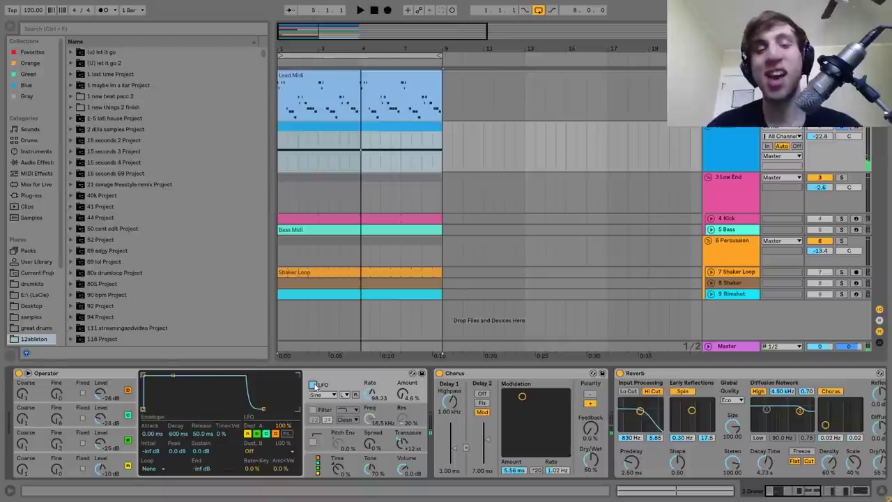
Step: Audition the soloed drone with its Chorus off and on
scroll(313, 384, "down", 3)
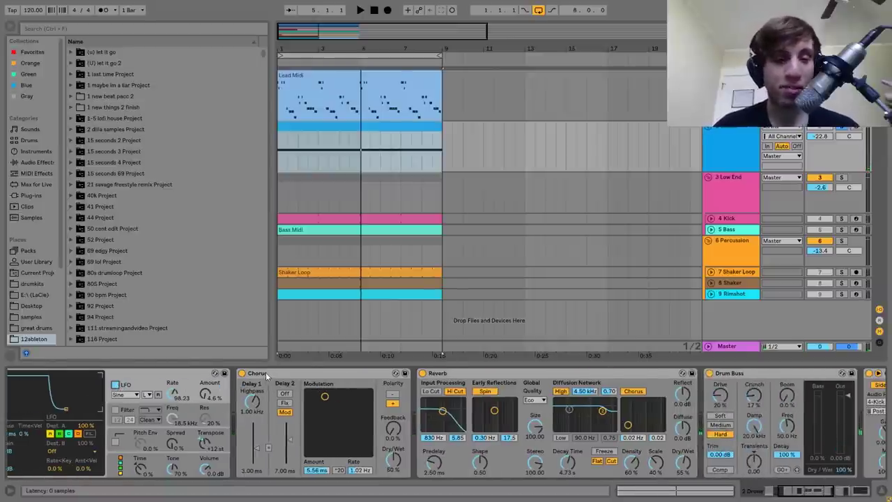
left_click(242, 373)
key("space")
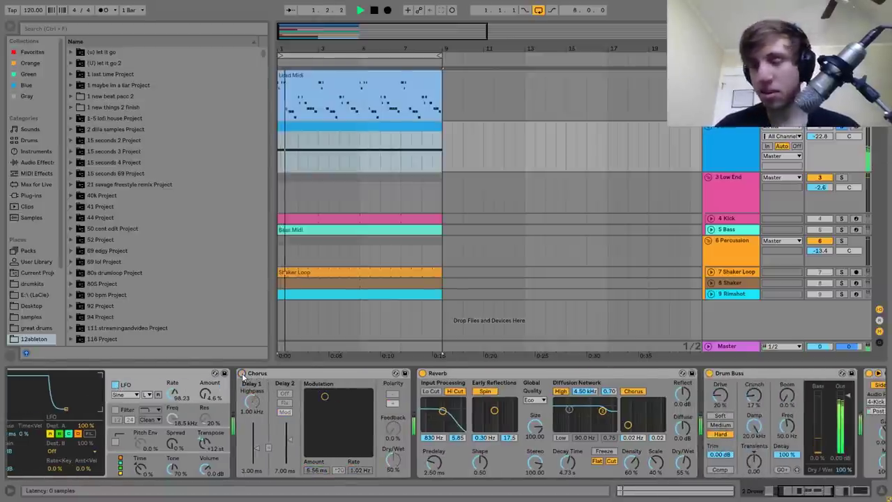
left_click(242, 374)
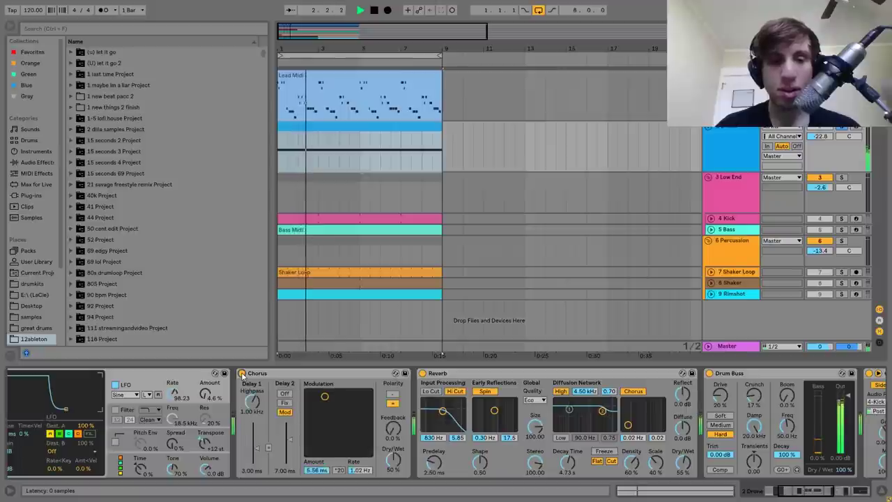
key("space")
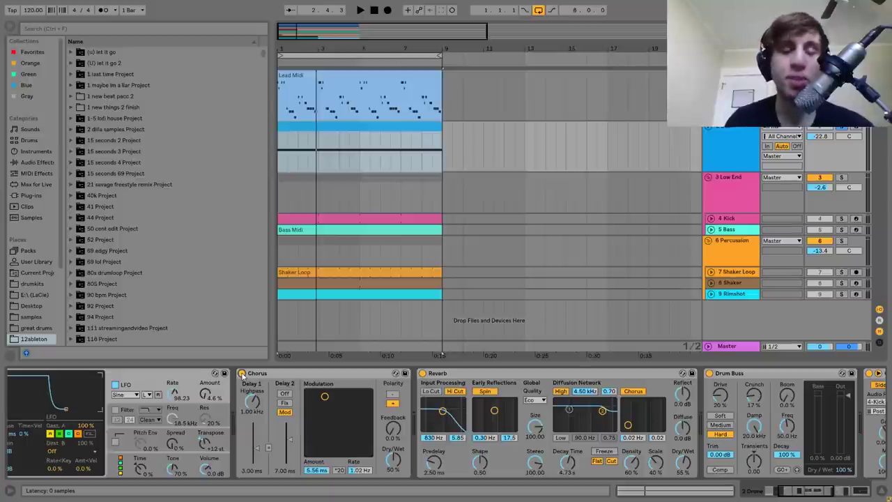
Step: Play the drone with Chorus and Reverb both turned off, and turn both effects back on
left_click(242, 374)
key("space")
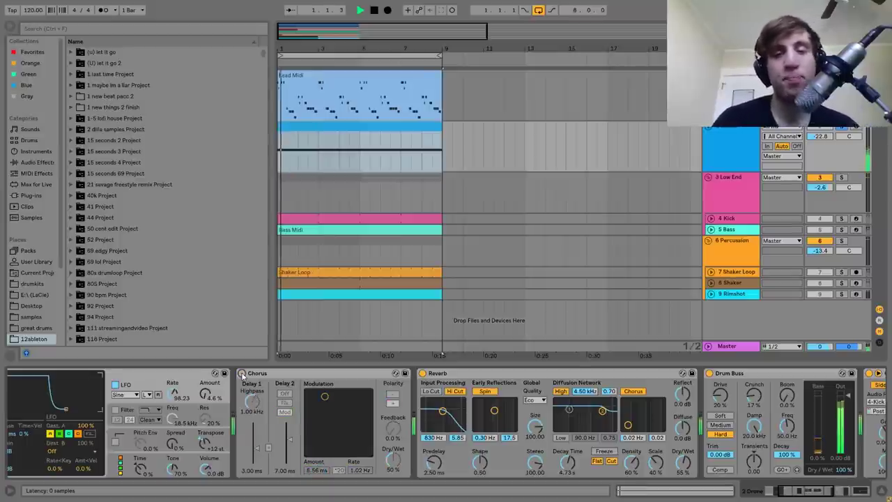
left_click(423, 374)
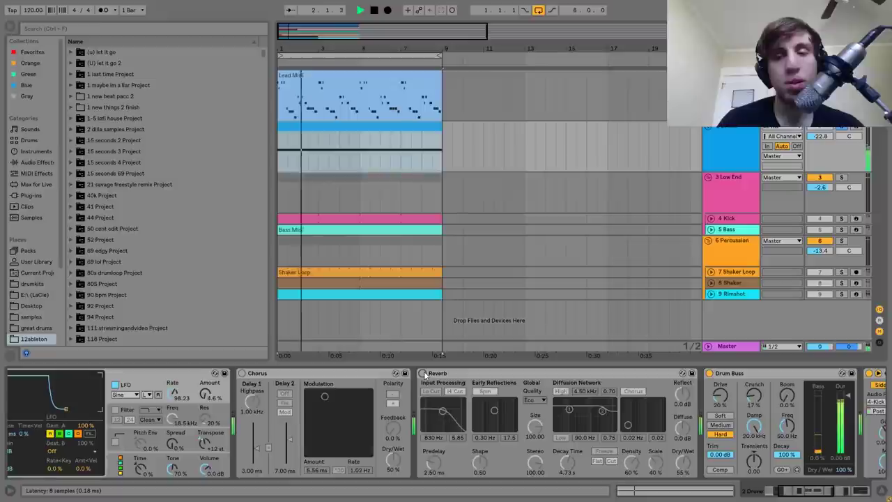
left_click(423, 374)
left_click(242, 374)
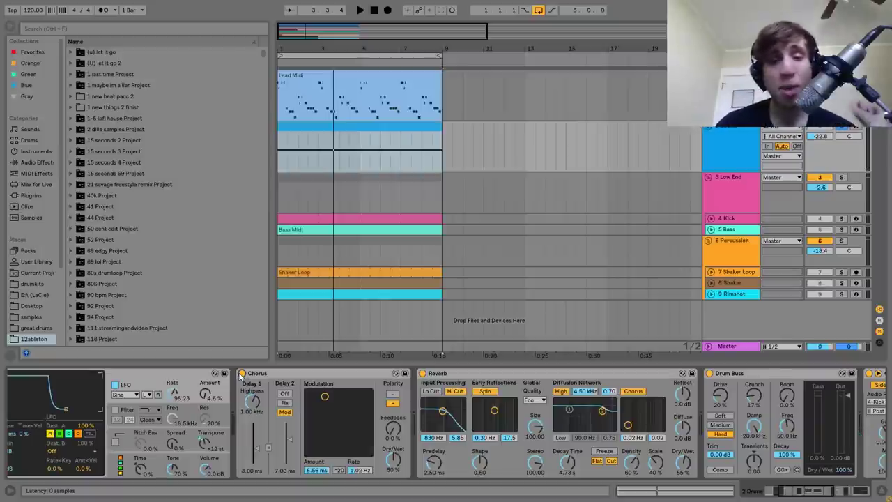
Step: Replay the soloed drone to hear the Reverb together with the Chorus
scroll(239, 374, "down", 3)
key("space")
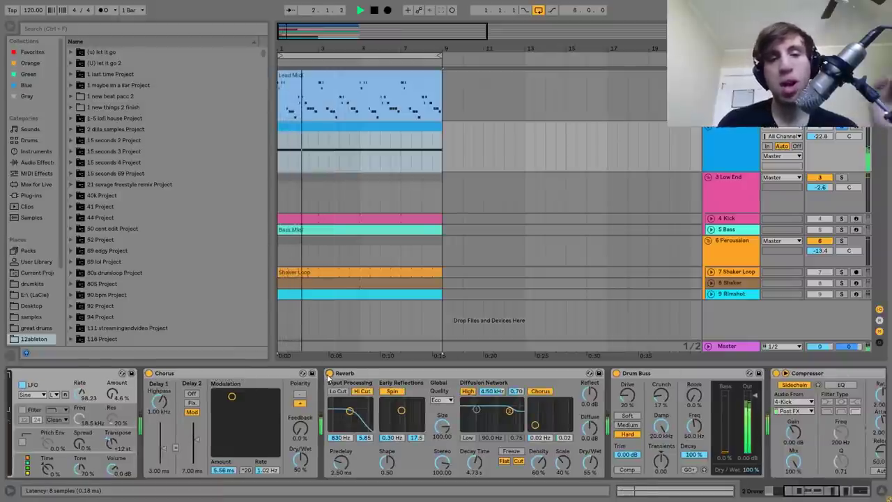
key("space")
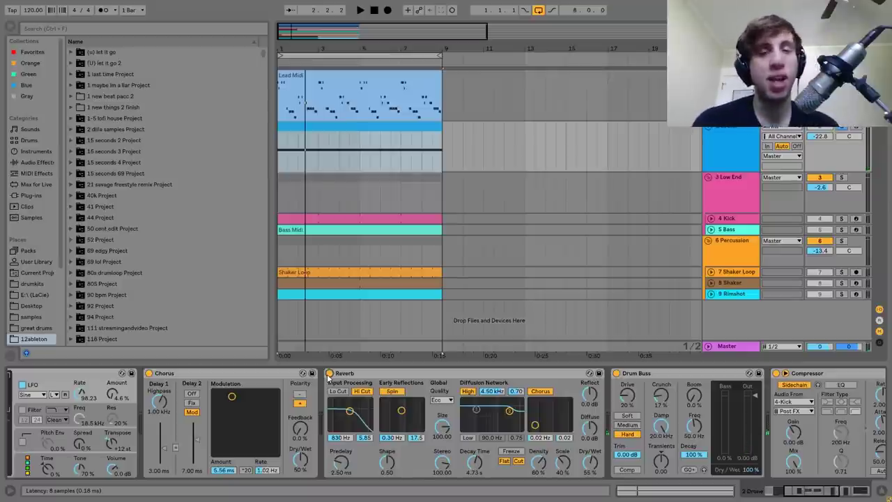
key("space")
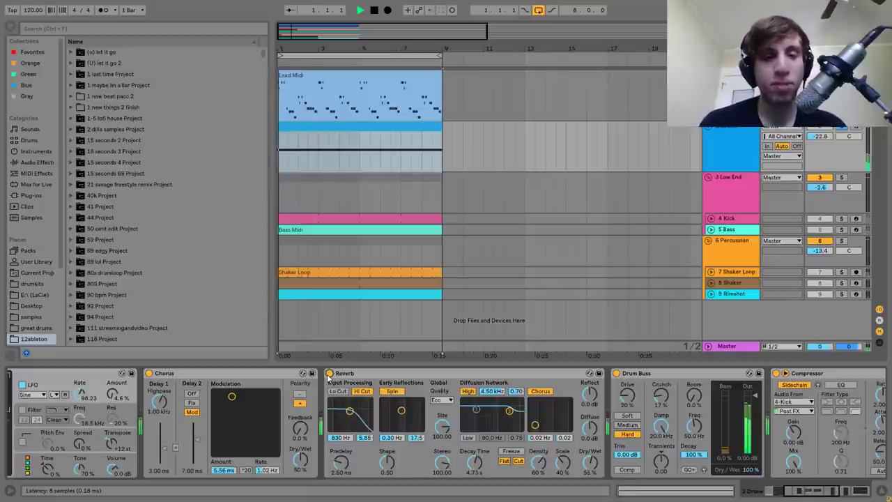
key("space")
Step: Examine the Drum Buss, Compressor and EQ Eight on the Drone track while playing the loop
scroll(329, 377, "right", 6)
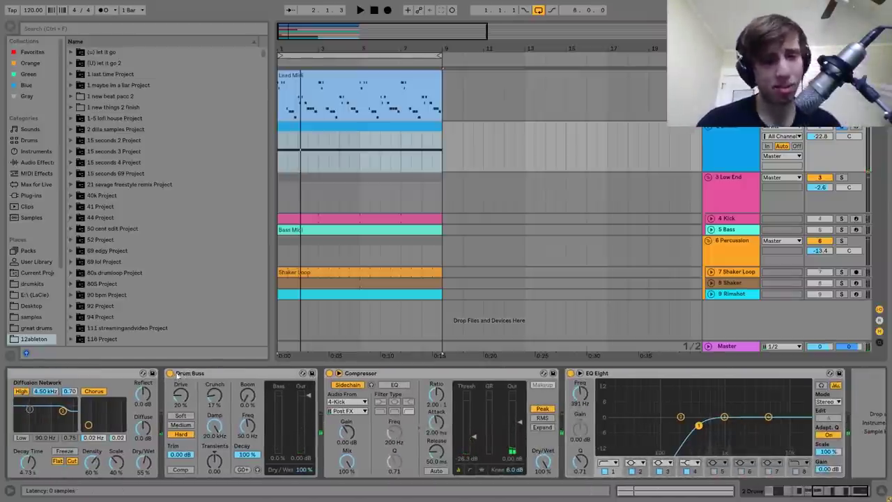
key("space")
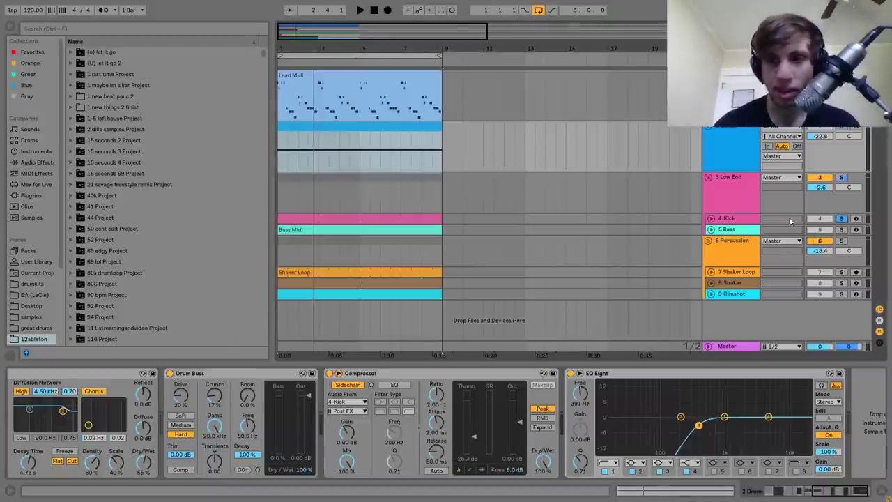
Step: Solo the Kick track and audition it while examining its Simpler, Drum Buss and EQ Eight
left_click(841, 218)
key("space")
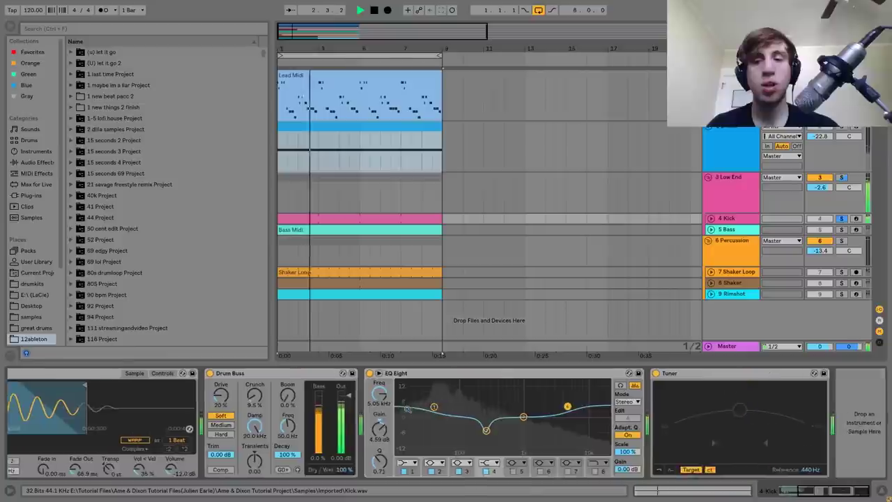
key("space")
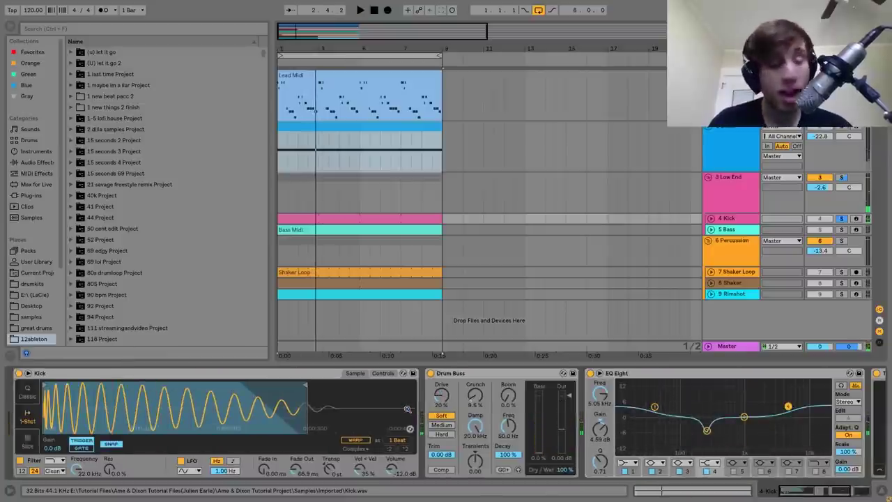
scroll(425, 407, "right", 4)
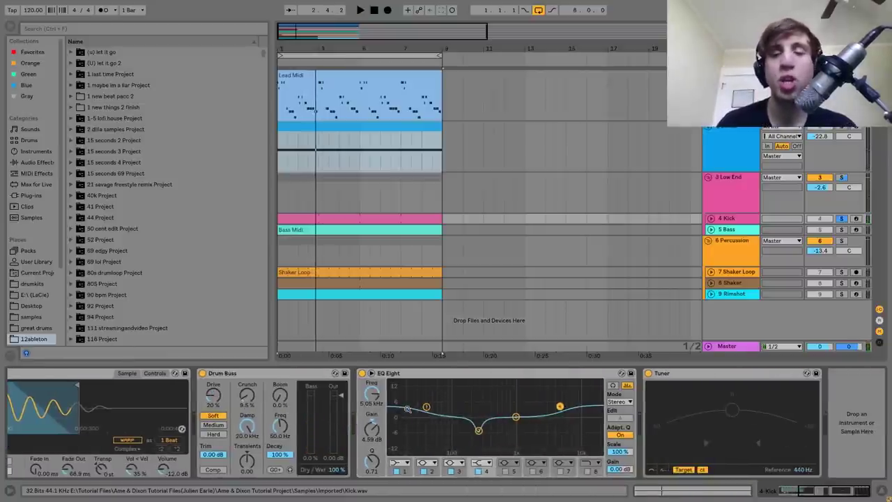
scroll(439, 404, "left", 4)
key("space")
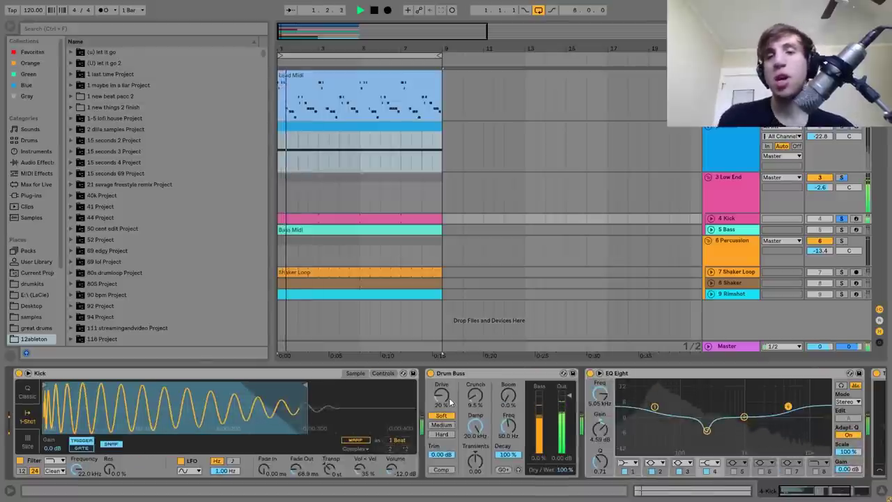
key("space")
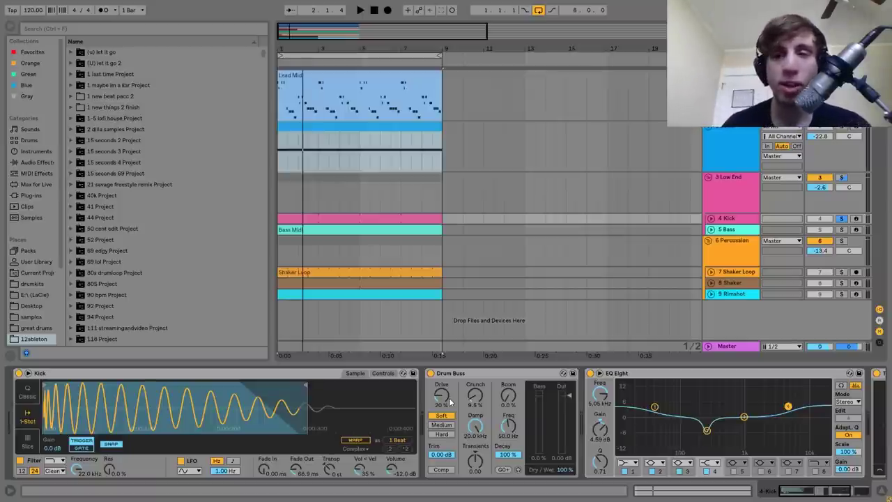
Step: Play the kick within the full mix by taking off its solo, and solo it again
left_click(841, 219)
key("space")
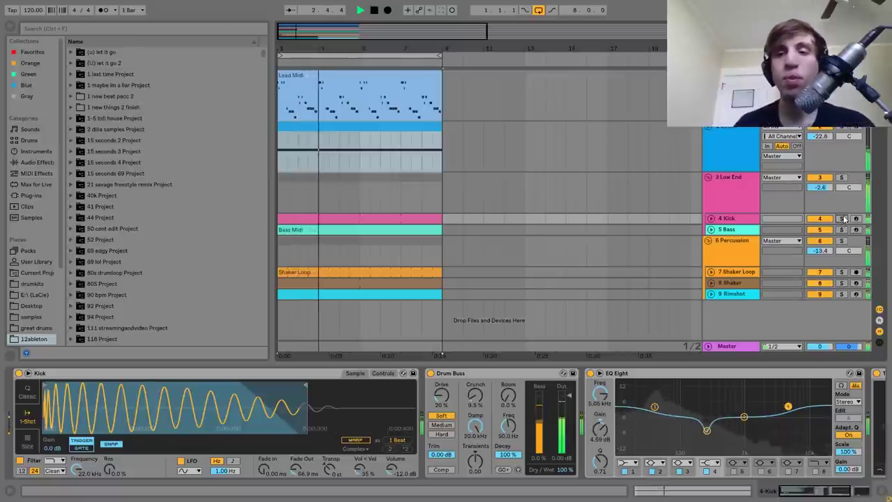
left_click(841, 219)
key("space")
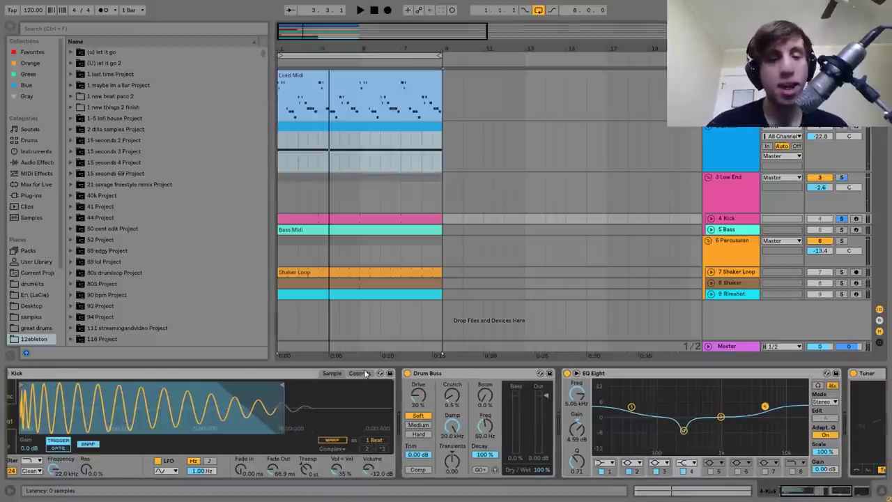
Step: Show the Kick Simpler's control settings and audition the kick while toggling its Pitch Envelope
left_click(361, 374)
left_click(208, 395)
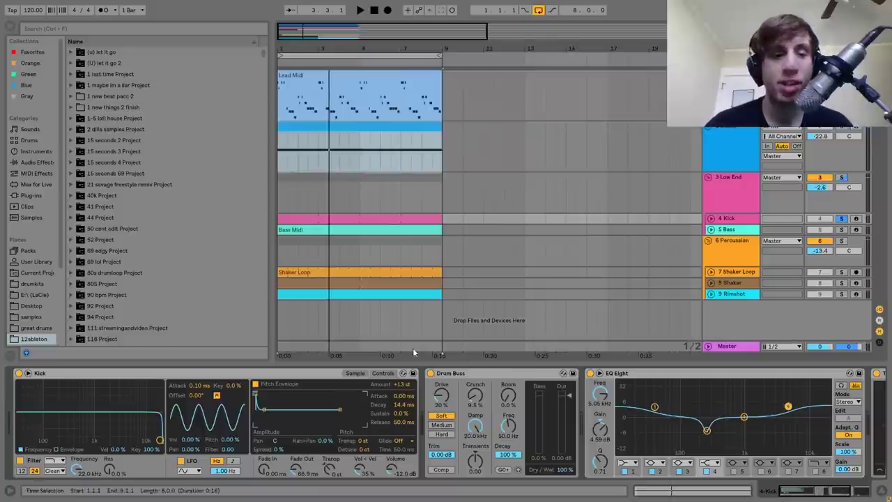
left_click(256, 385)
key("space")
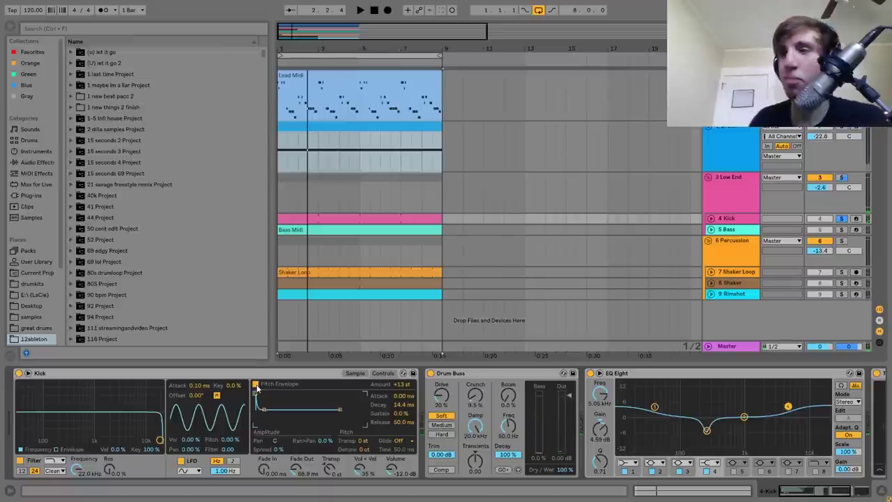
Step: Audition the soloed kick to examine its Drum Buss, and select the second band in its EQ Eight
scroll(257, 384, "right", 3)
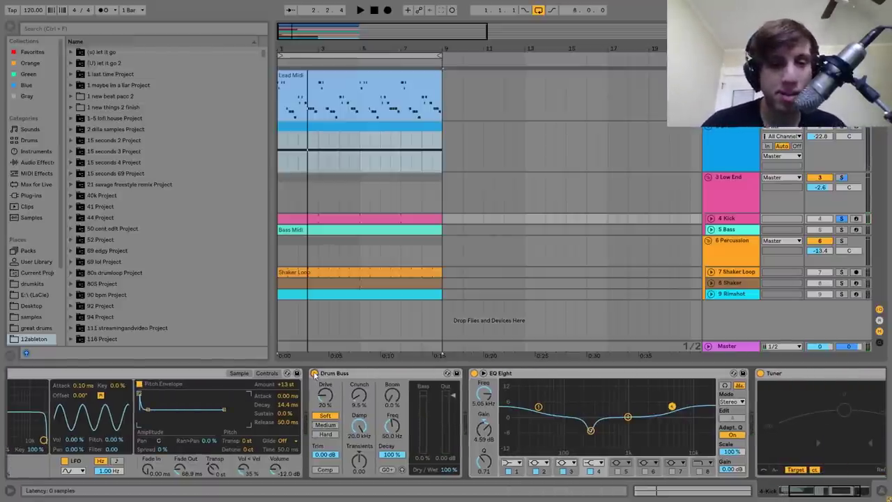
key("space")
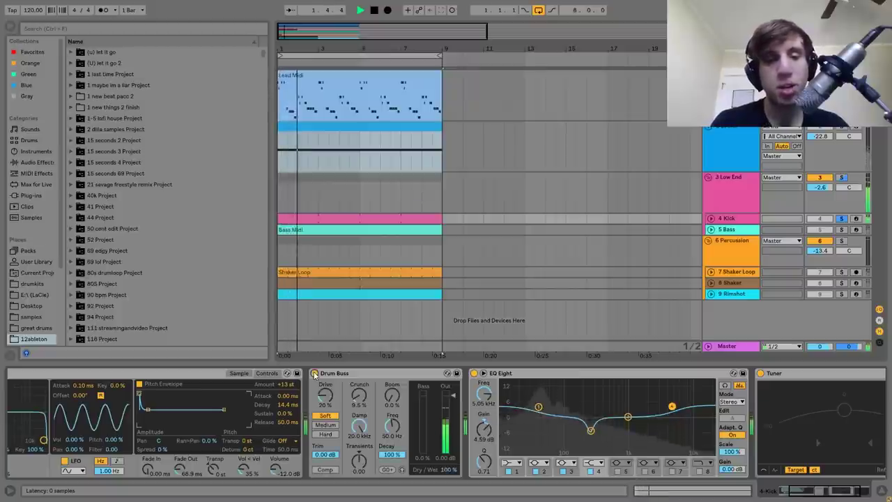
scroll(314, 374, "right", 3)
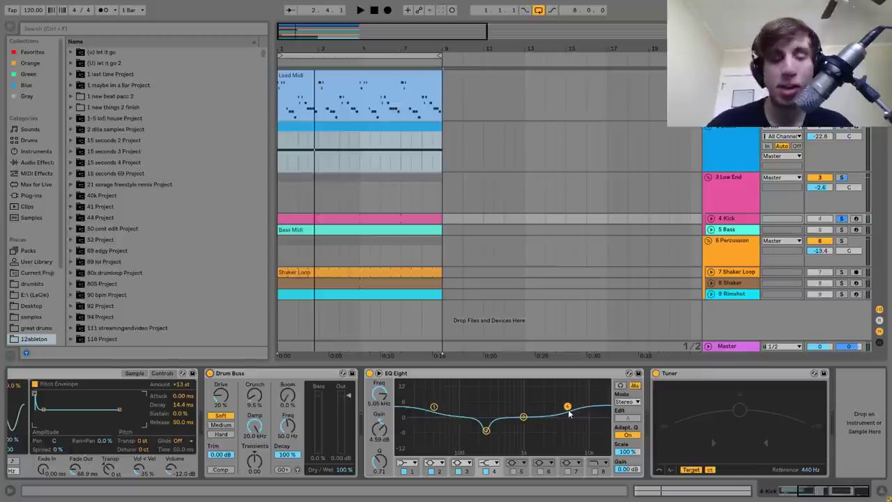
left_click(486, 430)
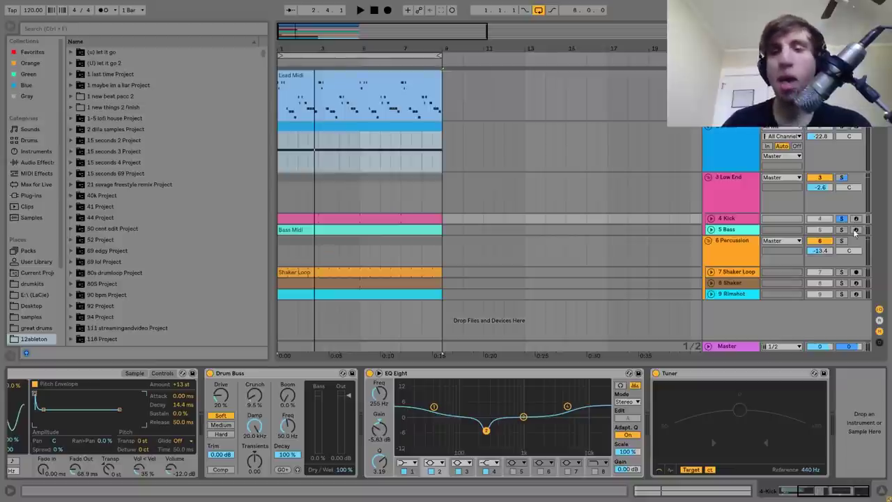
Step: Solo and unfold the Bass track, play it and view the notes of the Bass Midi clip
left_click(732, 232)
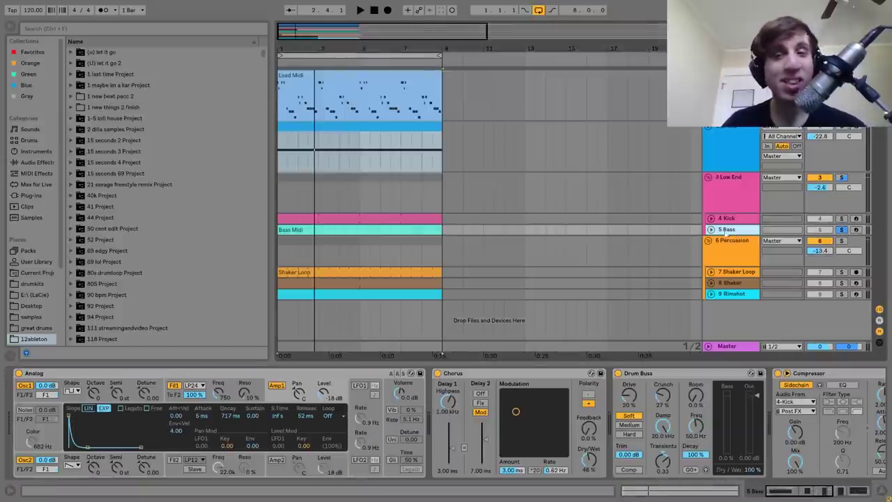
left_click(711, 230)
left_click(398, 229)
key("space")
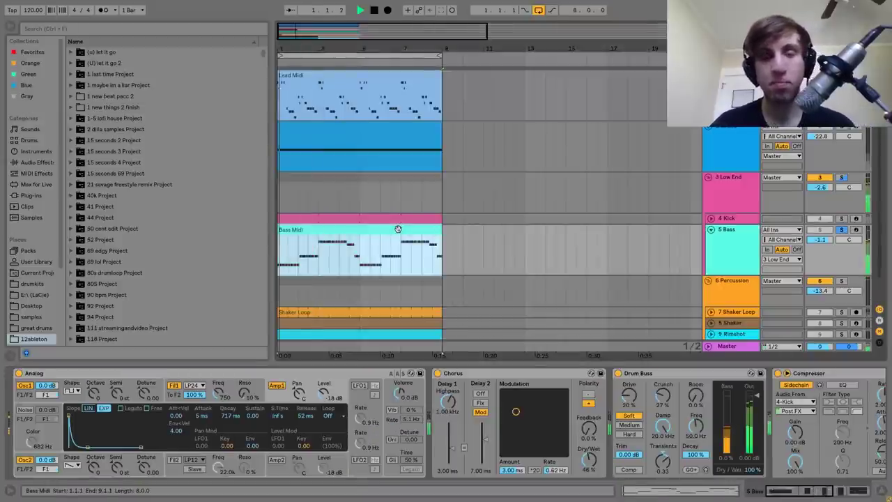
double_click(398, 230)
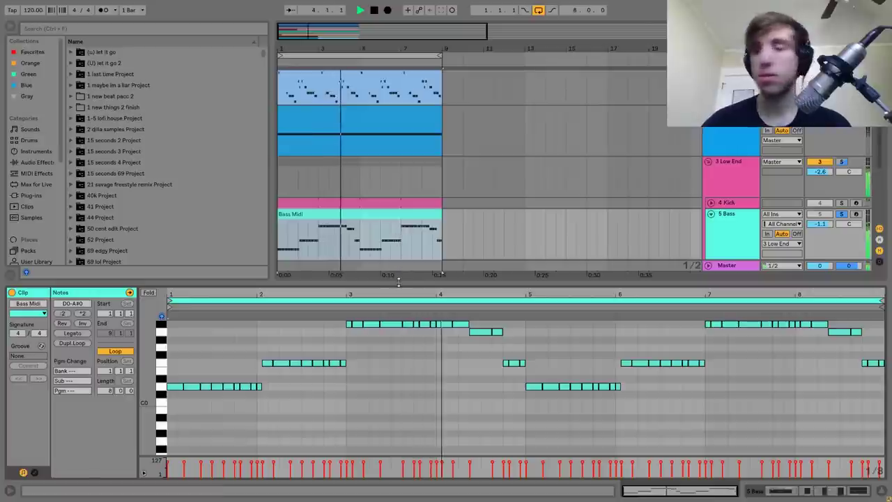
key("ctrl+alt+l")
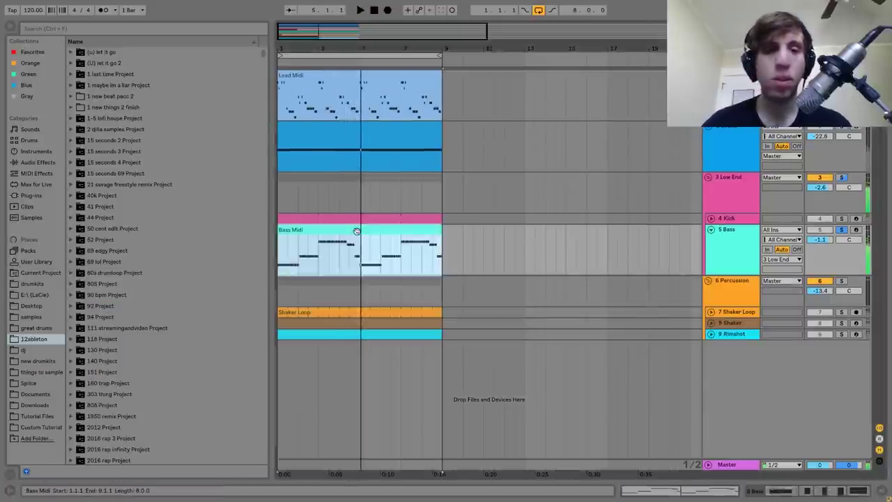
double_click(390, 258)
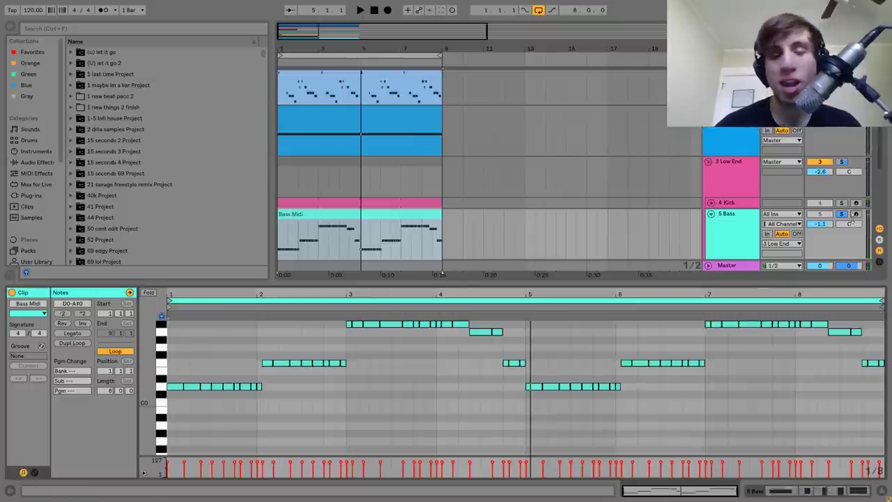
Step: Audition the bass with the kick and on its own, and bring up the Bass track's devices
key("space")
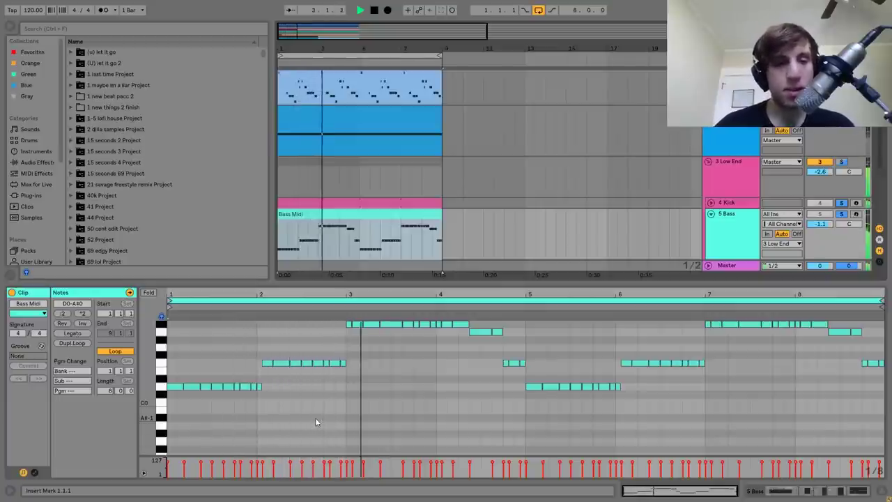
key("space")
key("space")
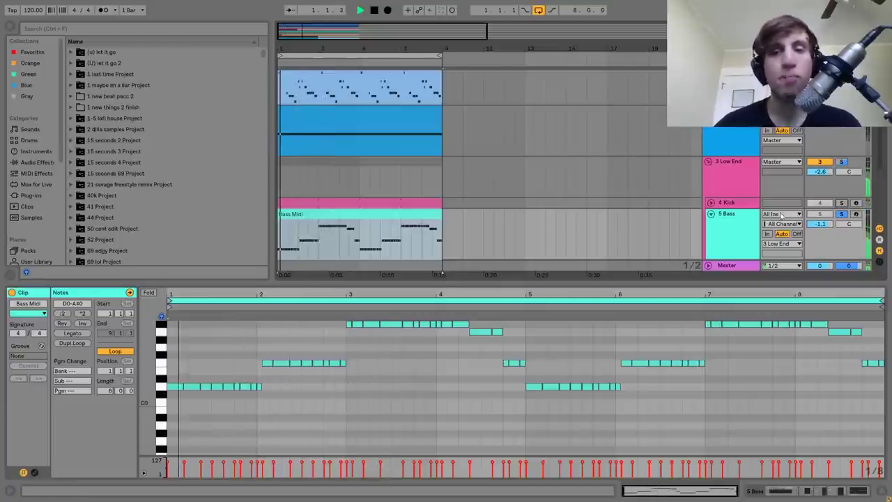
left_click(733, 234)
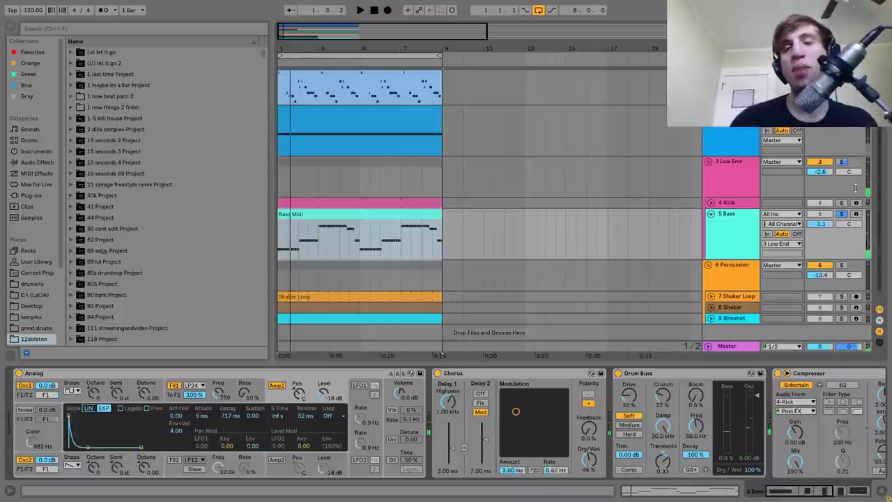
left_click(842, 202)
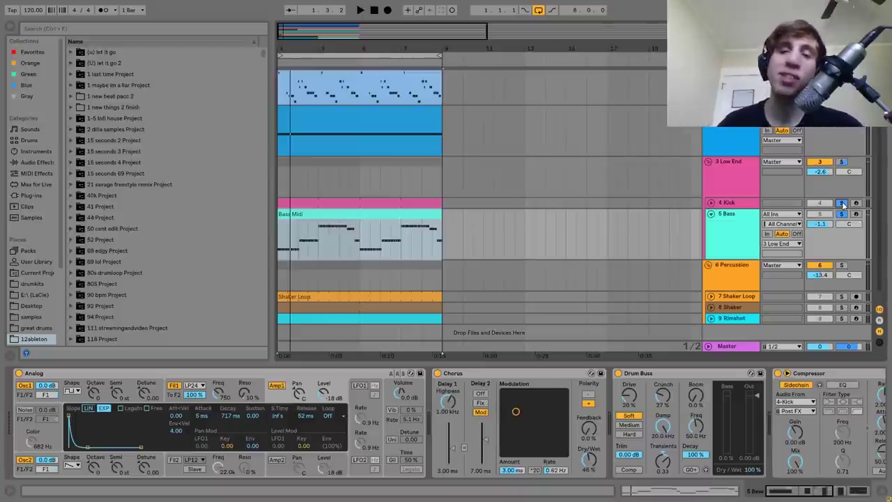
key("space")
Step: Play the full mix with the Bass track muted and unmuted, and solo the bass again
left_click(841, 202)
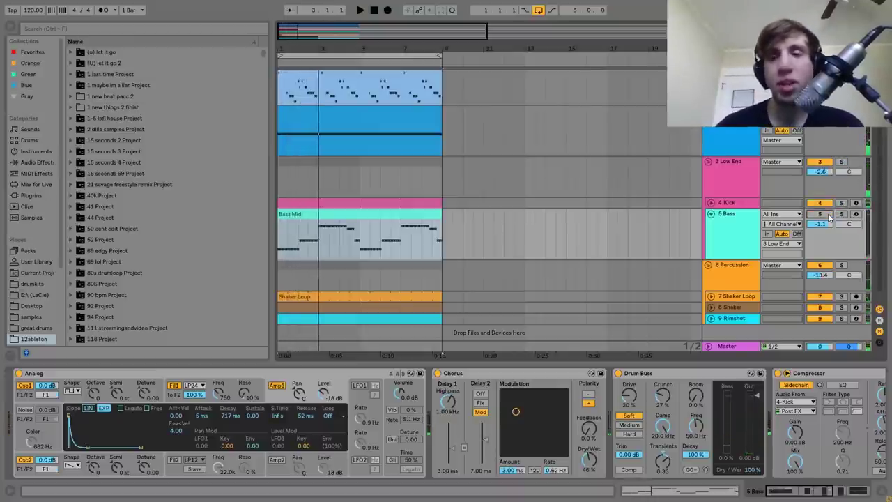
key("space")
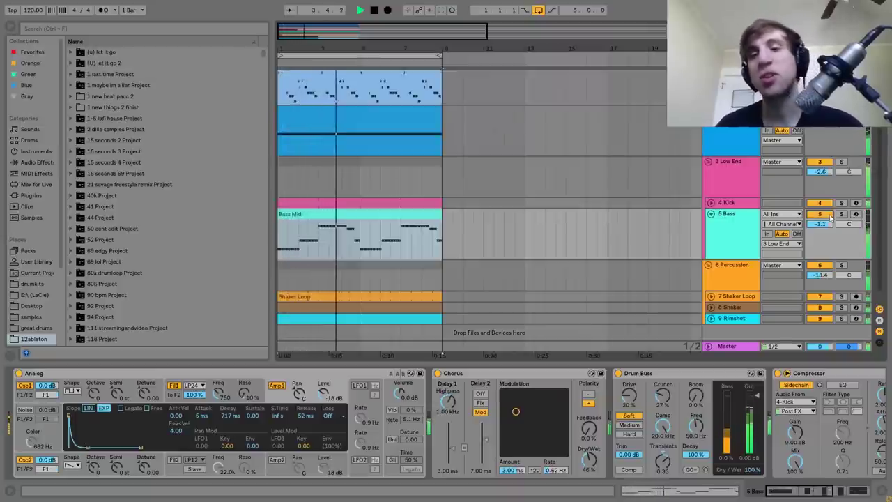
left_click(841, 214)
left_click(741, 227)
key("space")
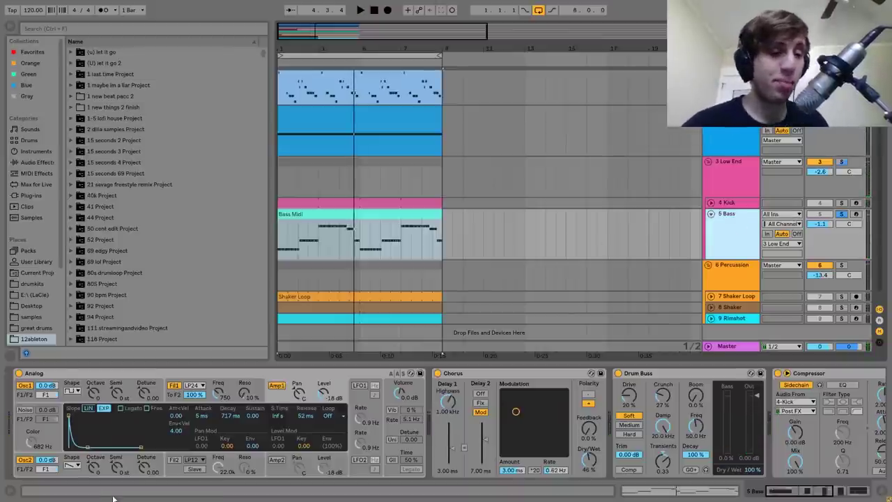
Step: Examine the oscillator and first filter settings of the Analog synth on the Bass track
left_click(73, 469)
left_click(65, 401)
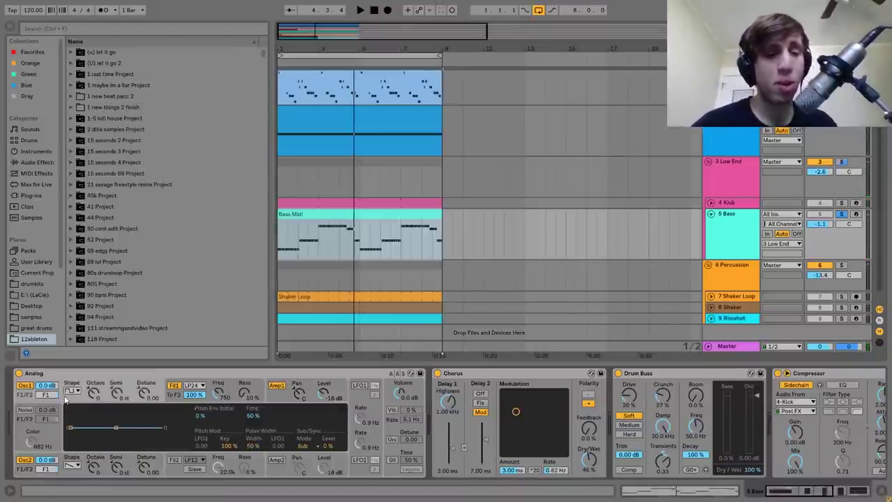
left_click(171, 395)
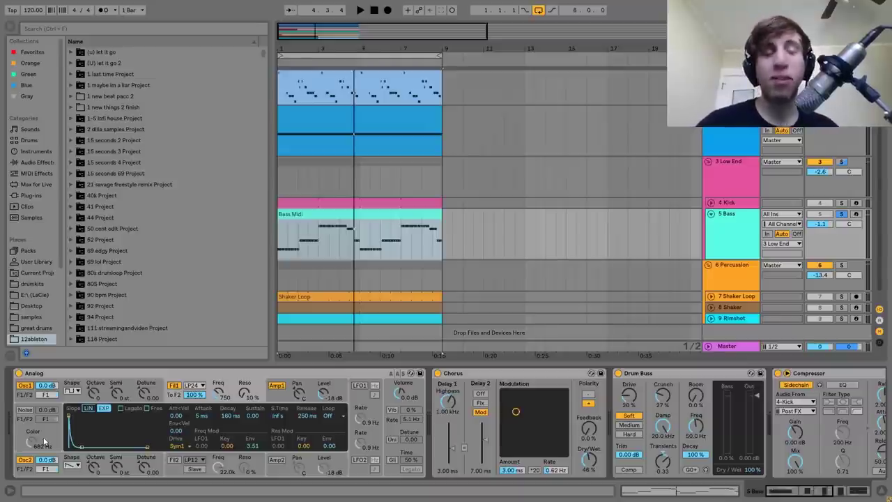
Step: Audition the soloed bass with Analog's Osc1 turned off and turned back on
left_click(24, 386)
key("space")
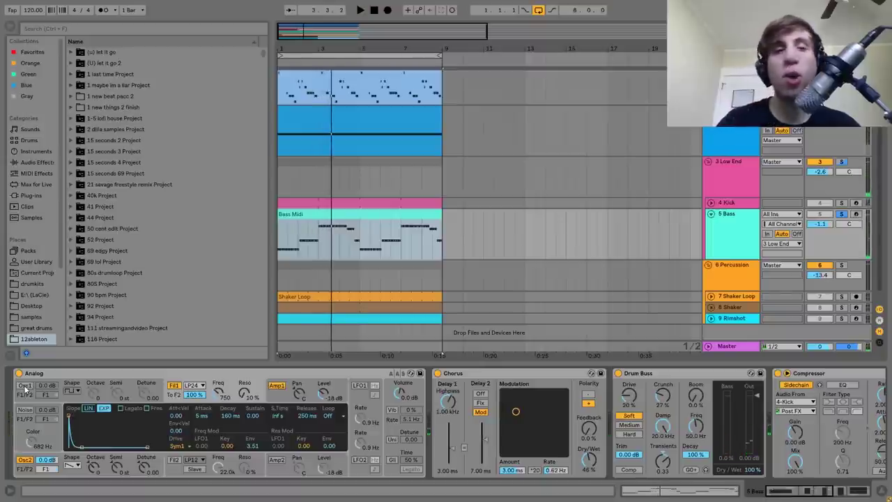
left_click(25, 386)
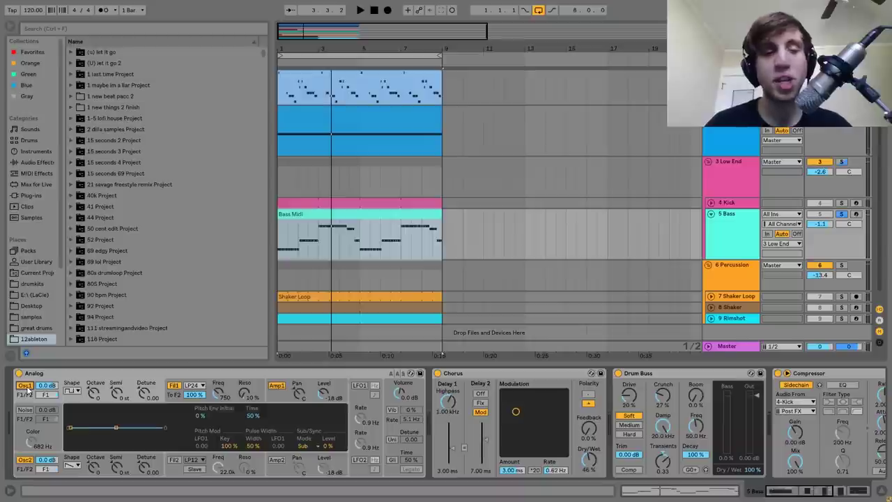
key("space")
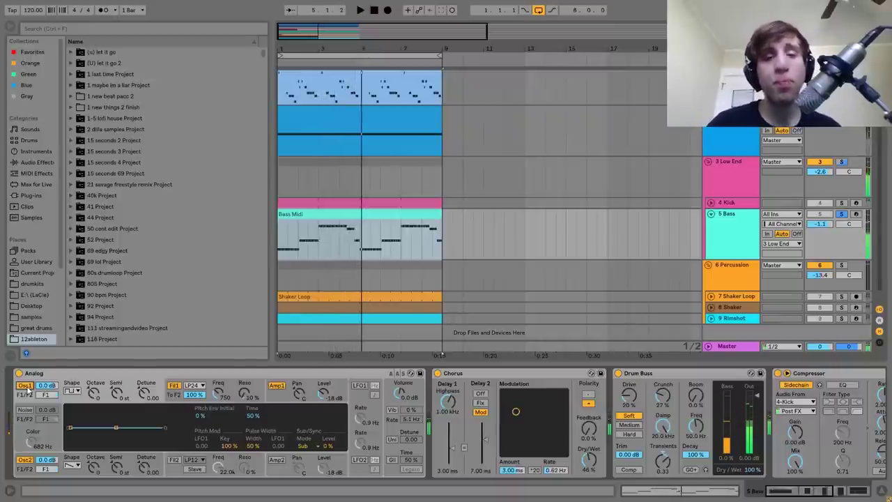
Step: Examine the Chorus, Drum Buss, Compressor and EQ Eight on the Bass track while playing the soloed bass
scroll(27, 391, "right", 10)
scroll(29, 392, "left", 3)
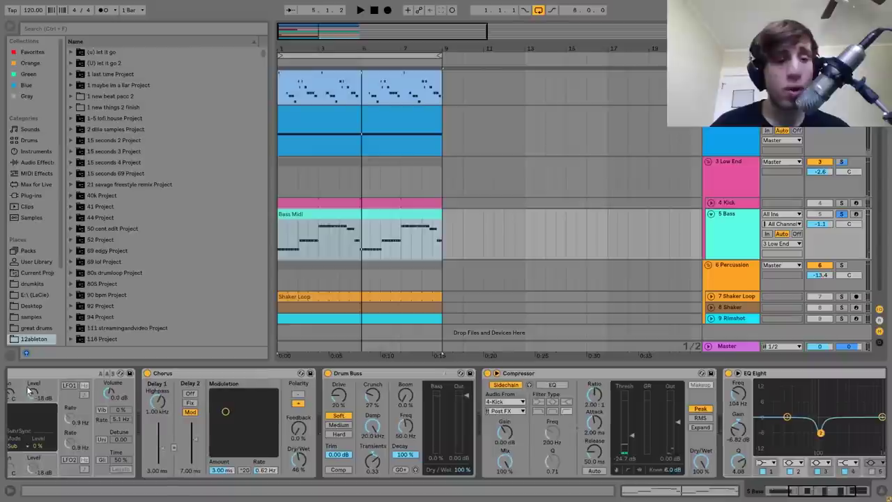
key("space")
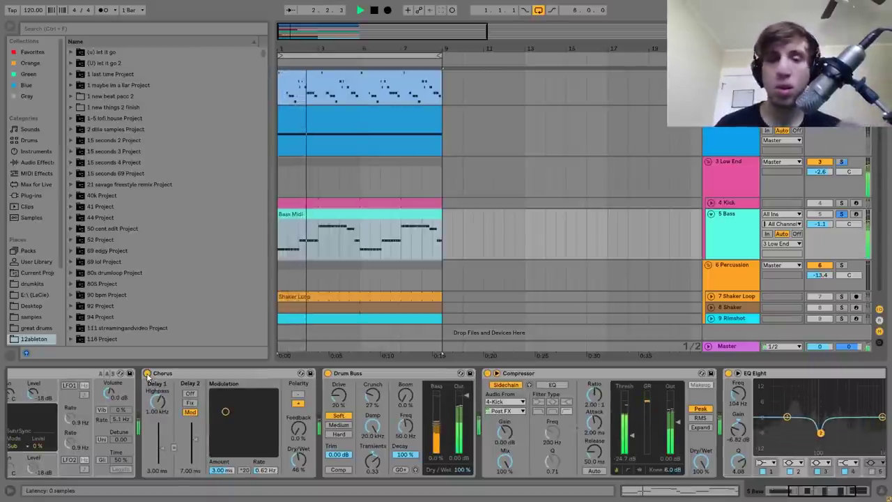
key("space")
scroll(255, 460, "right", 4)
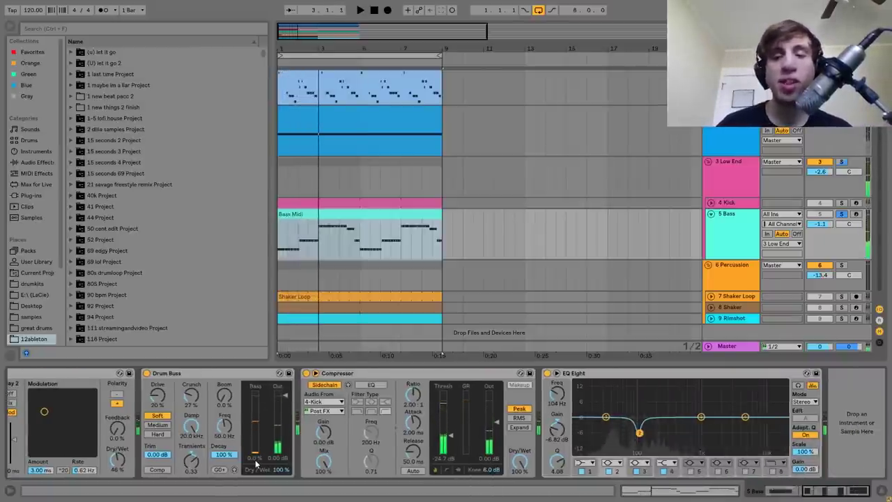
scroll(255, 459, "left", 7)
key("space")
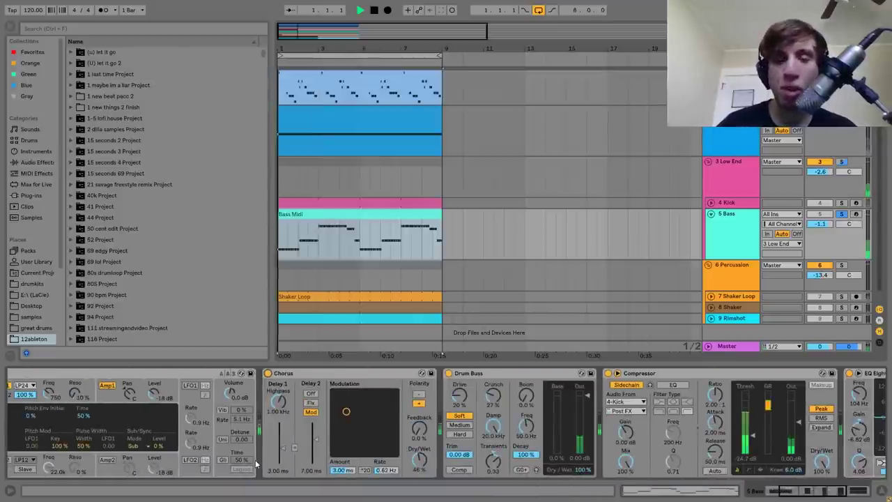
scroll(446, 425, "right", 3)
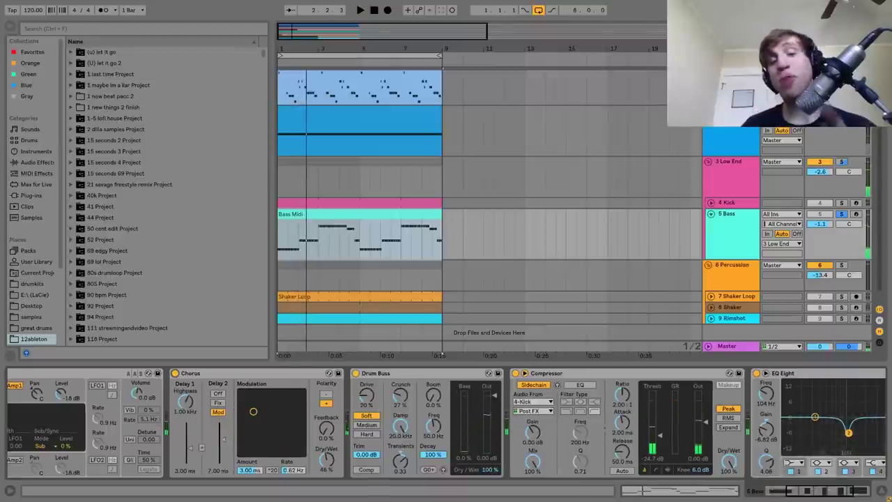
Step: Audition the soloed bass with its Drum Buss turned off and back on, and select the kick-sidechained Compressor
left_click(355, 373)
key("space")
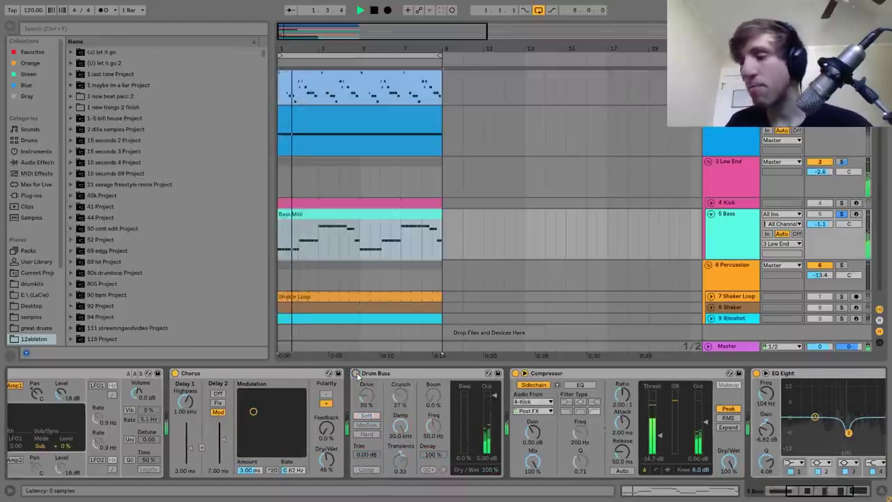
left_click(355, 373)
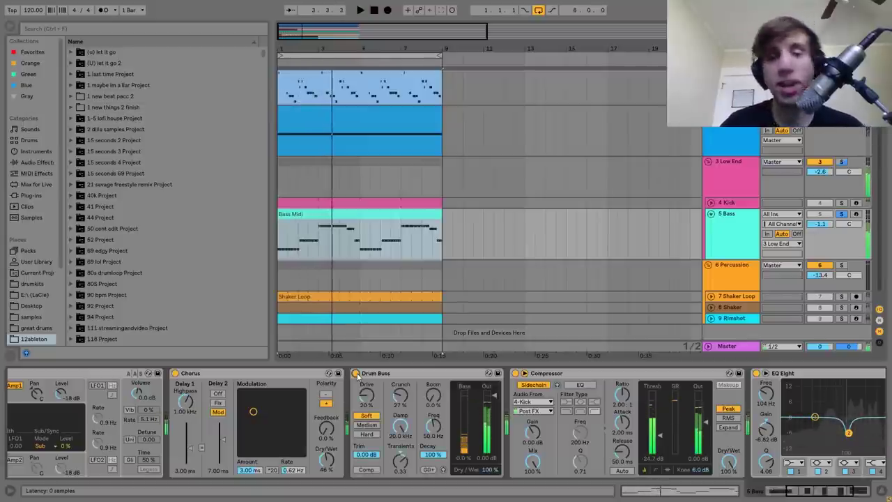
scroll(358, 376, "right", 3)
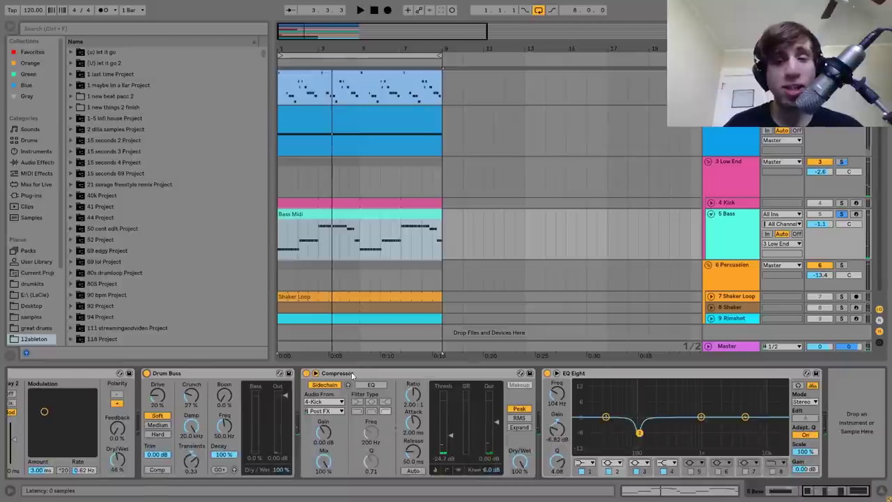
left_click(353, 374)
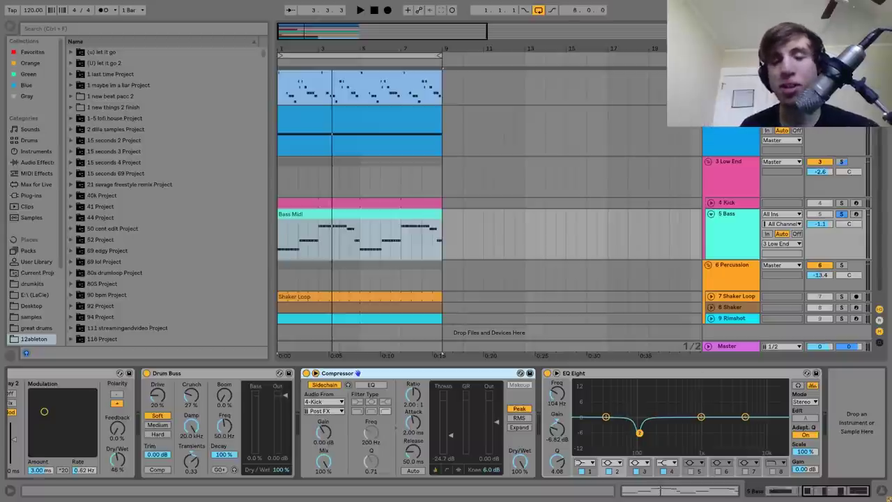
Step: Solo the Low End group and audition it with the Bass track's EQ Eight turned off and back on
left_click(577, 345)
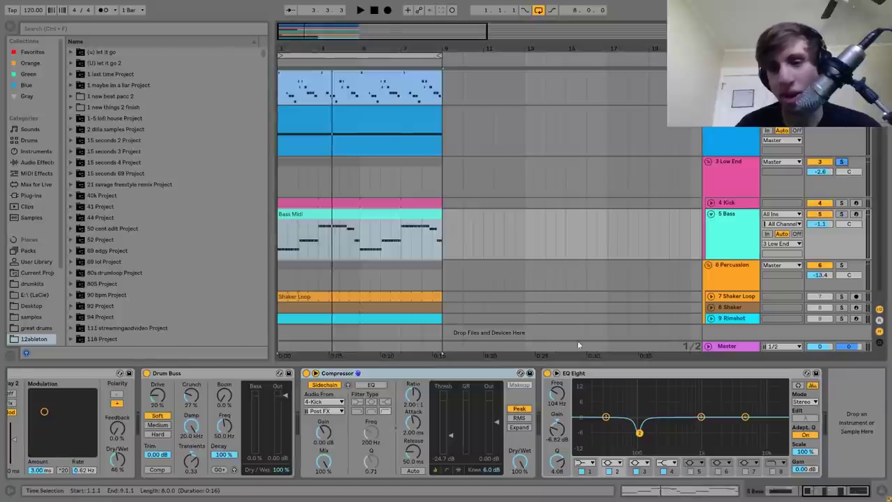
left_click(548, 373)
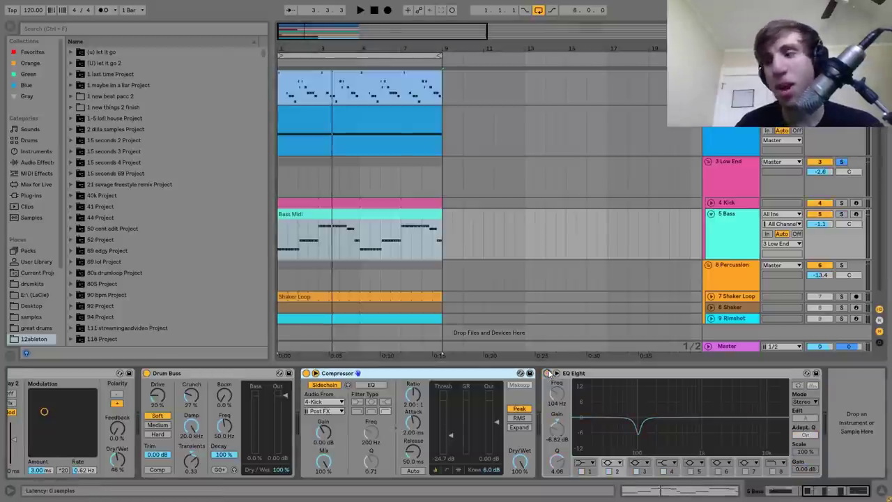
key("space")
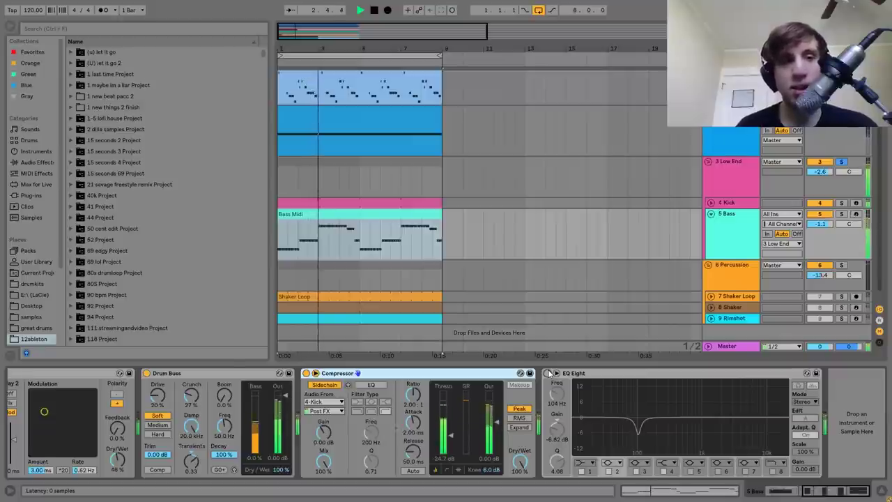
left_click(548, 372)
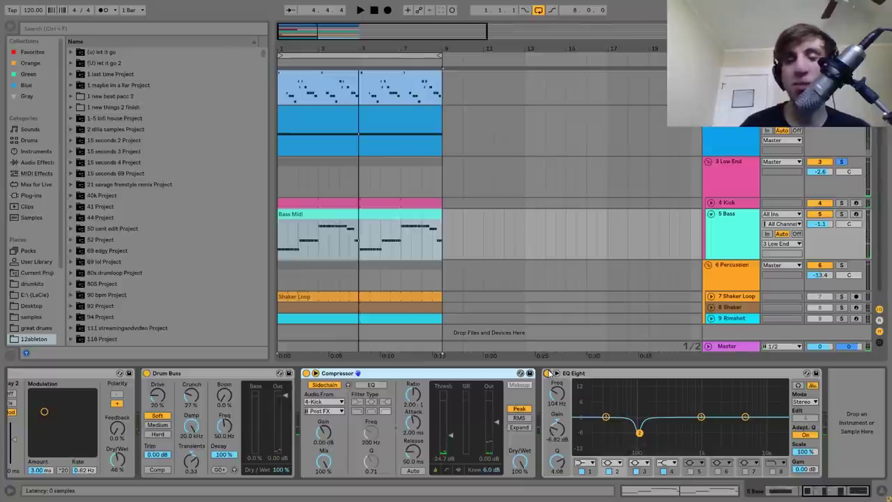
key("space")
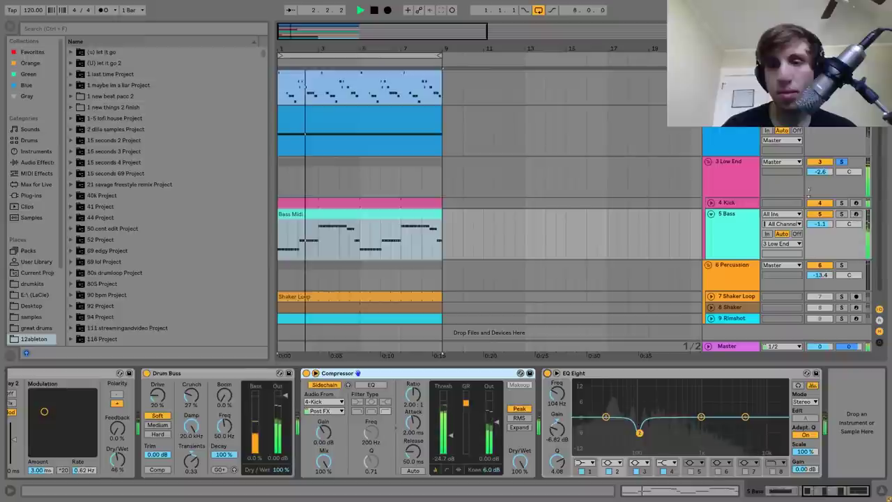
key("space")
Step: Play the Low End group, switch the solo to the Percussion group for comparison, and return the solo to Low End
left_click(718, 178)
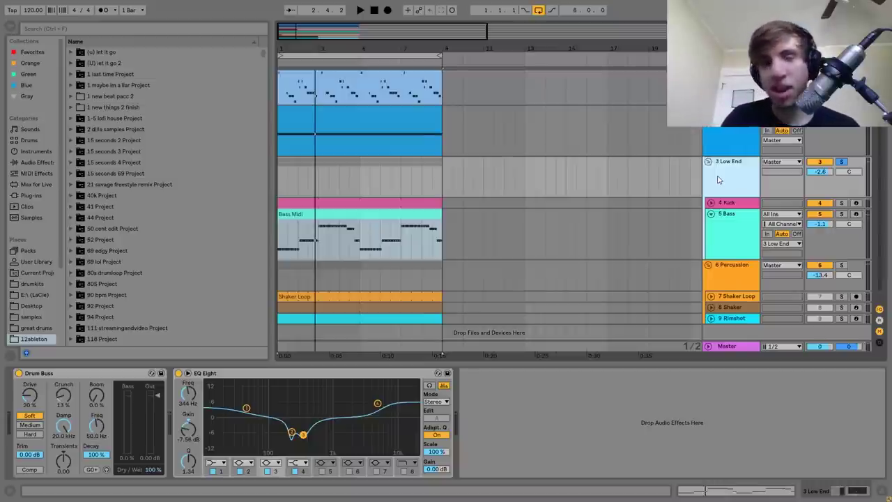
key("space")
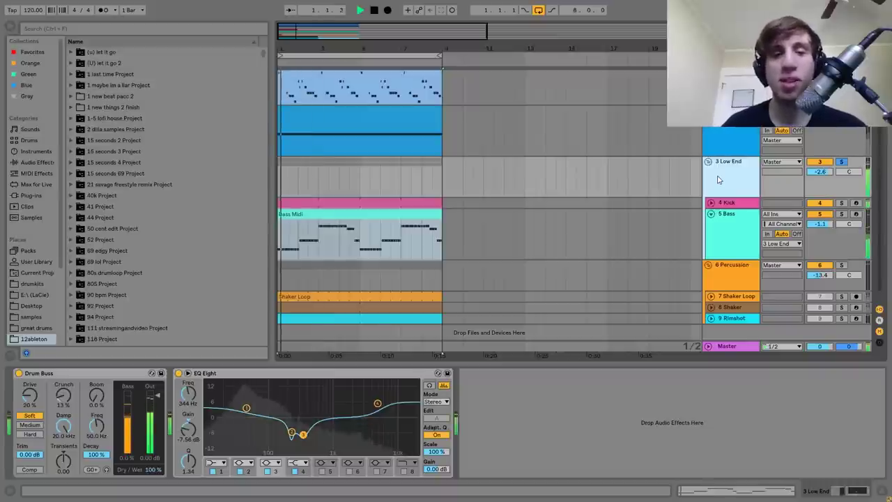
left_click(841, 267)
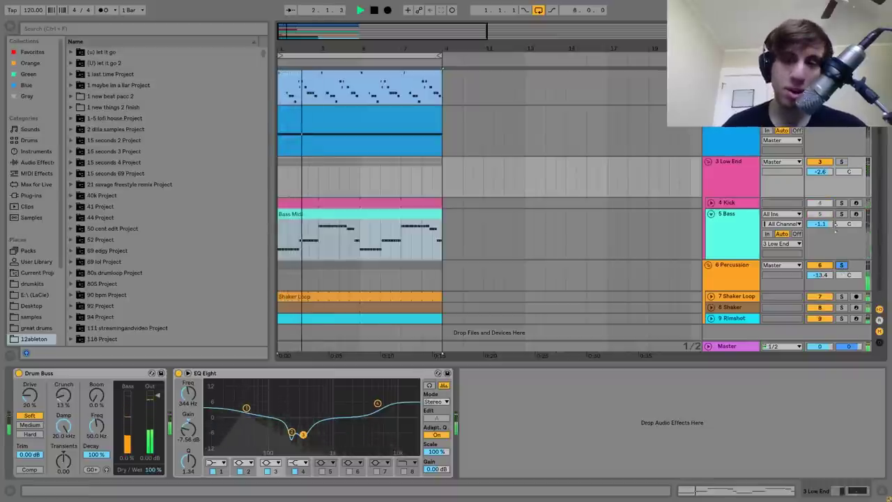
key("space")
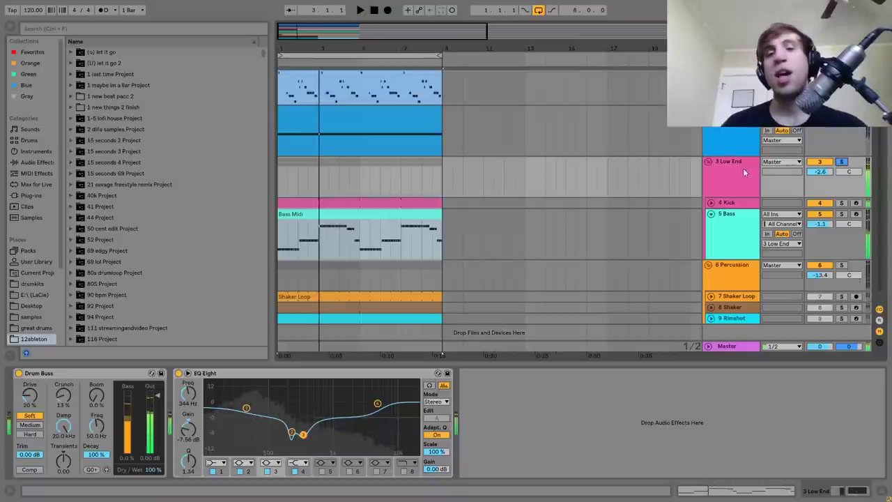
left_click(743, 168)
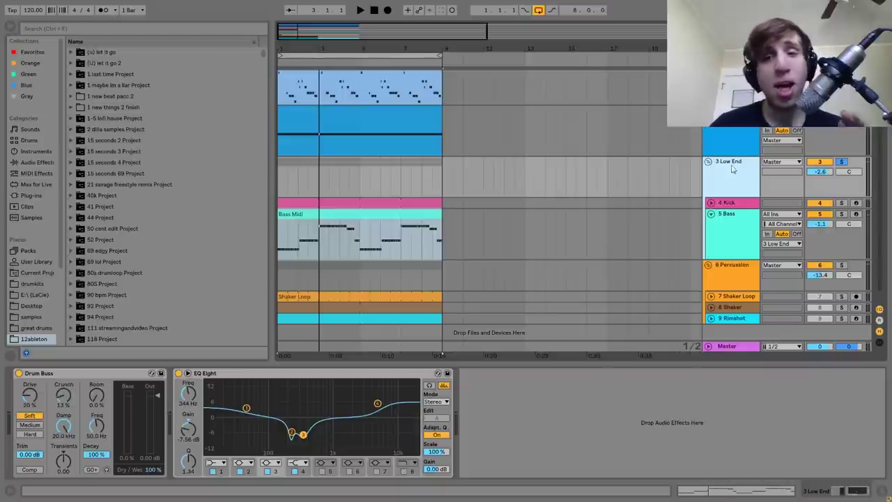
Step: Audition the Low End group with both its EQ Eight and Drum Buss turned off and back on
left_click(175, 377)
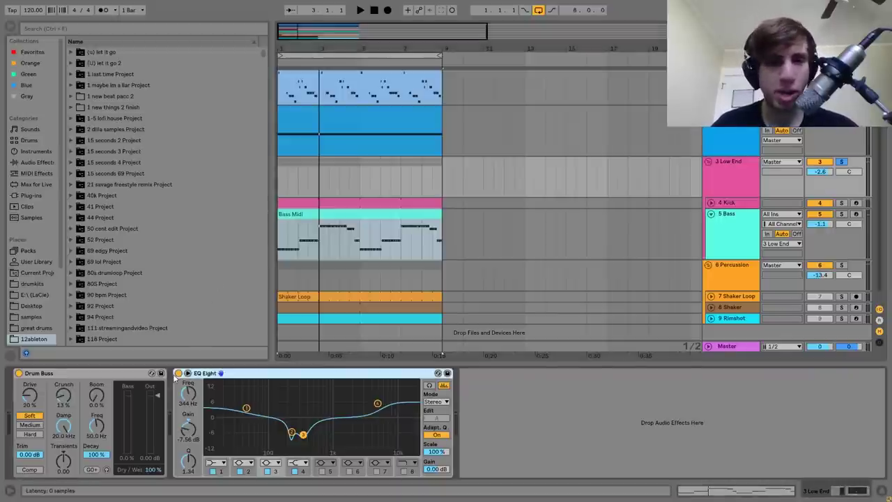
left_click(178, 373)
left_click(19, 373)
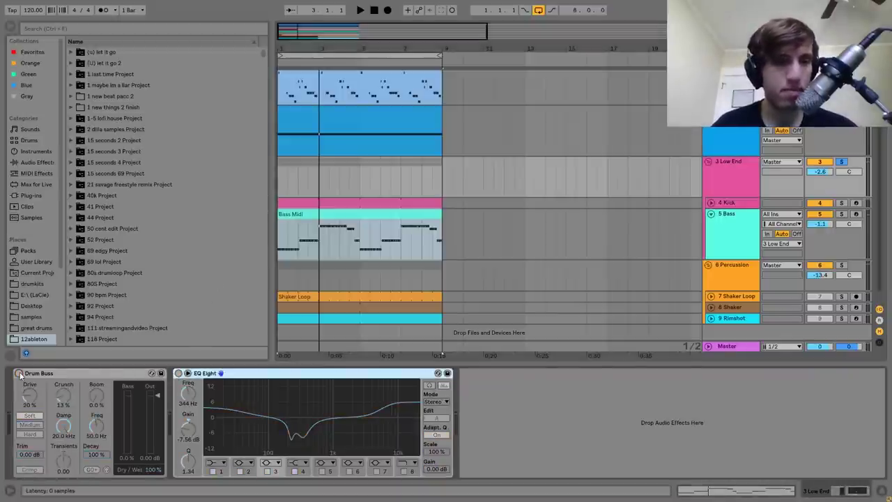
key("space")
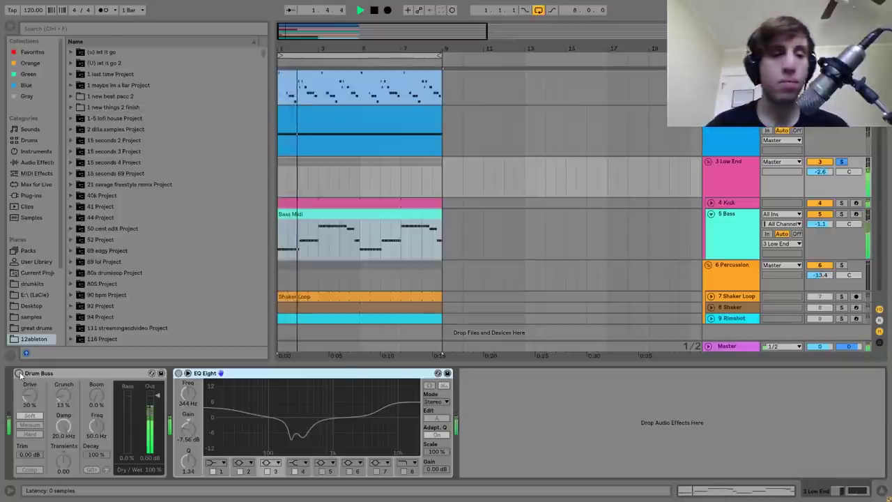
left_click(19, 373)
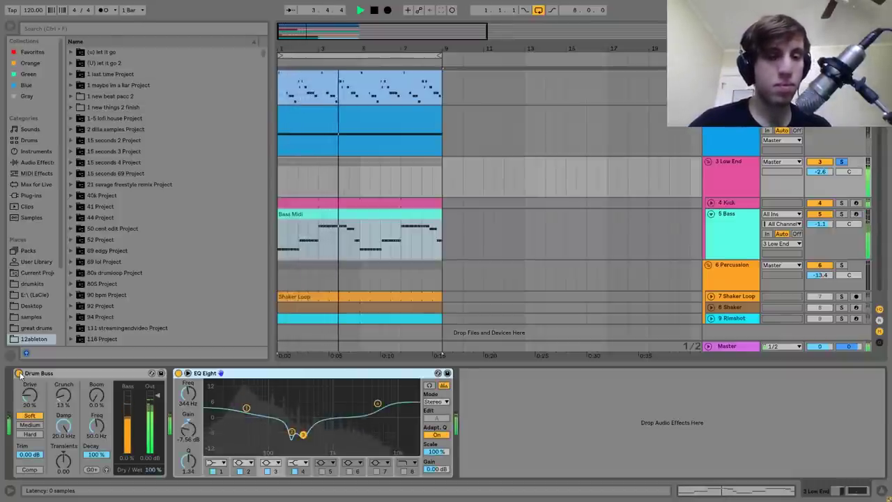
key("space")
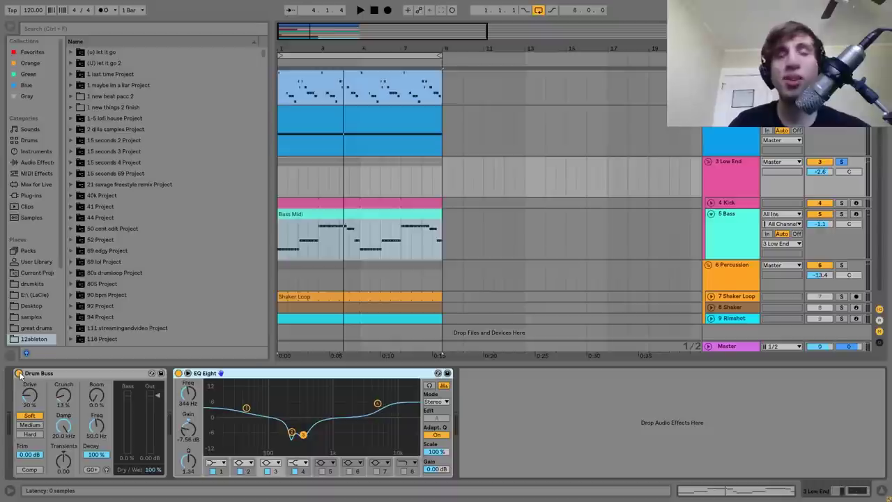
Step: Play the Low End group with only its Drum Buss bypassed and re-enabled
left_click(19, 373)
key("space")
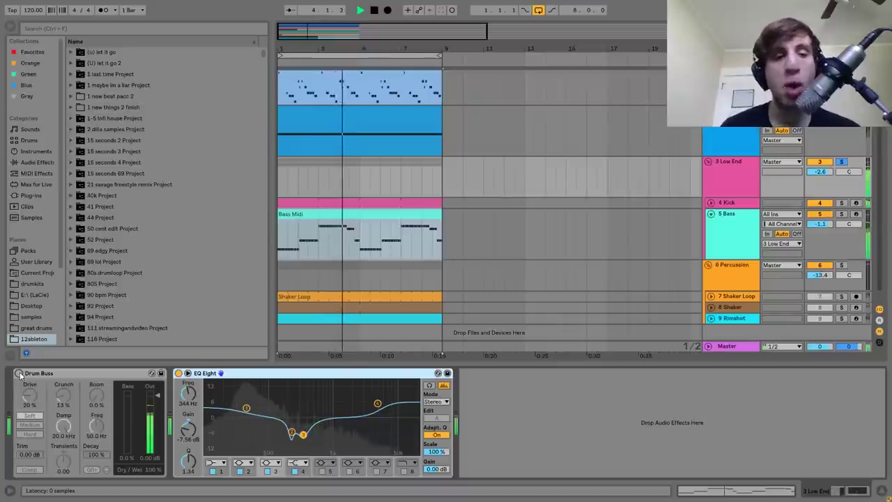
left_click(19, 373)
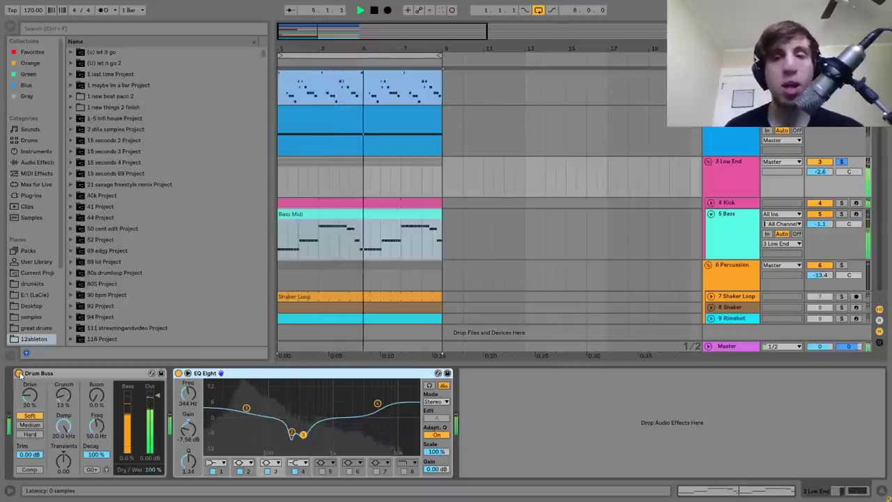
key("space")
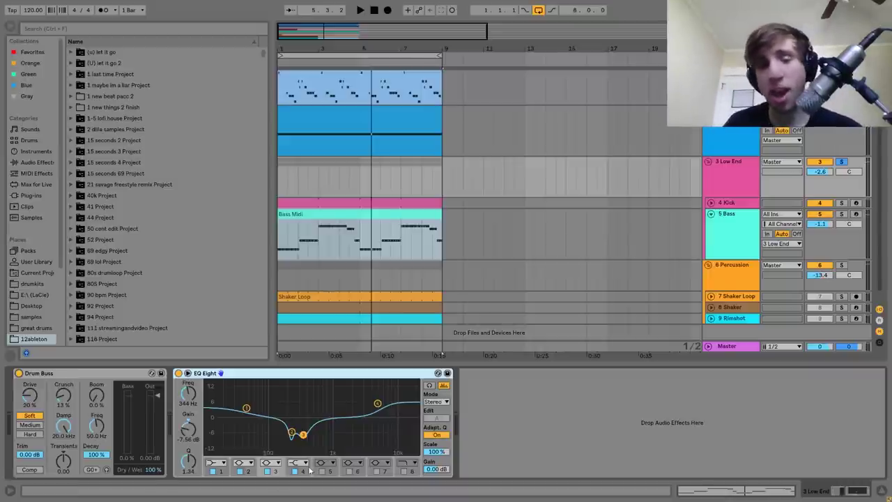
Step: Audition the Low End group with EQ Eight bands 2 and 3 turned off and restored, and unsolo the group
left_click(733, 191)
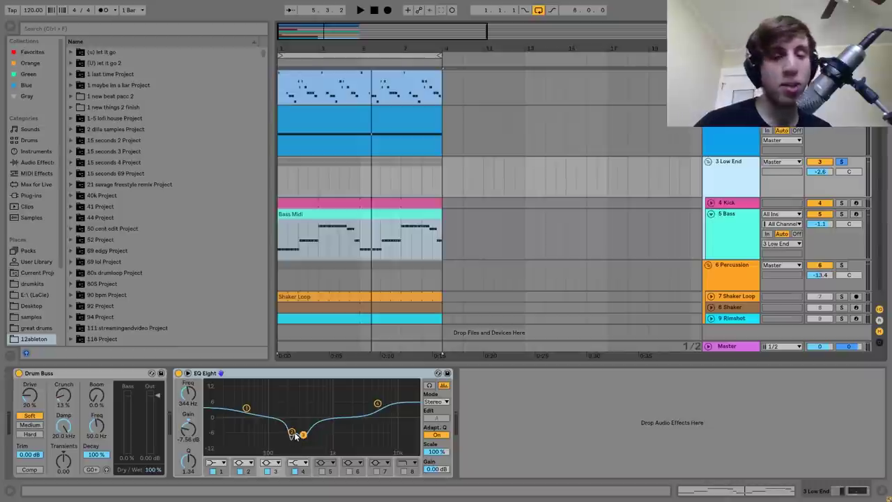
key("space")
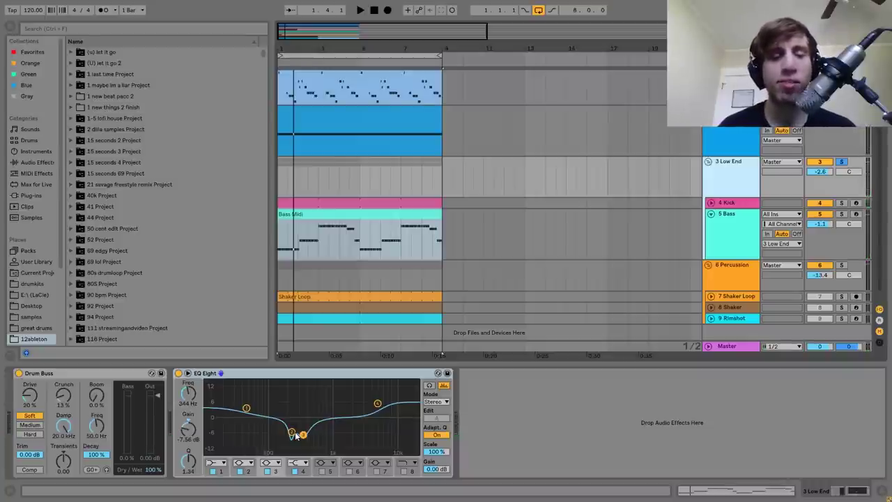
left_click(267, 471)
left_click(240, 471)
key("space")
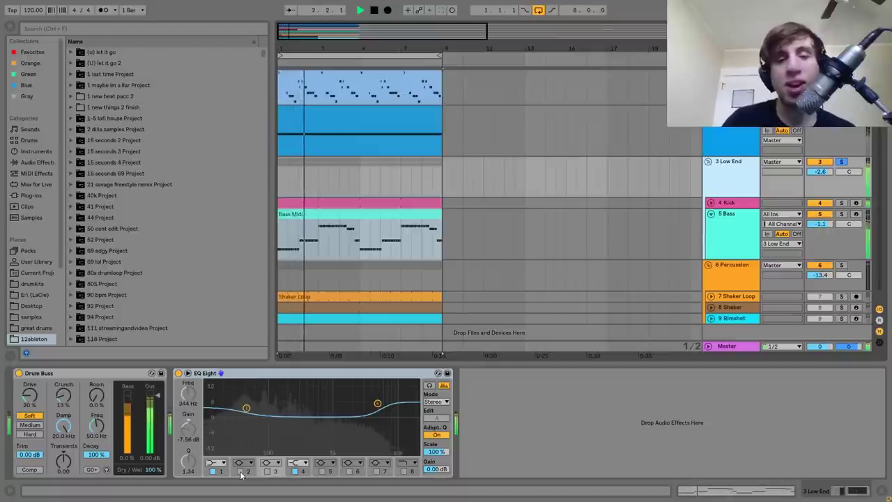
key("ctrl+z")
key("ctrl+z")
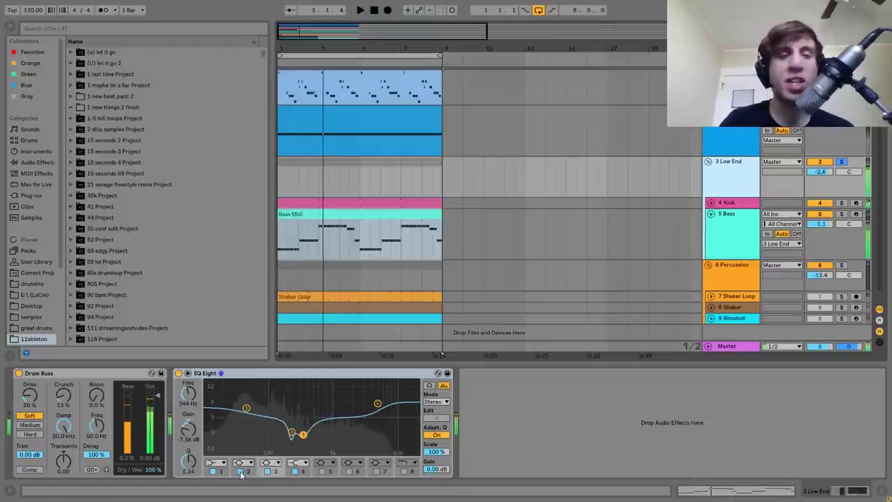
key("space")
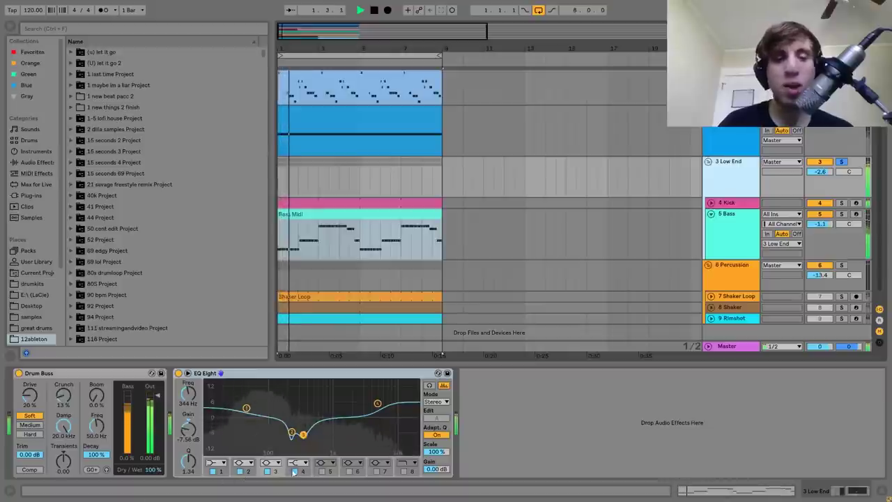
left_click(841, 163)
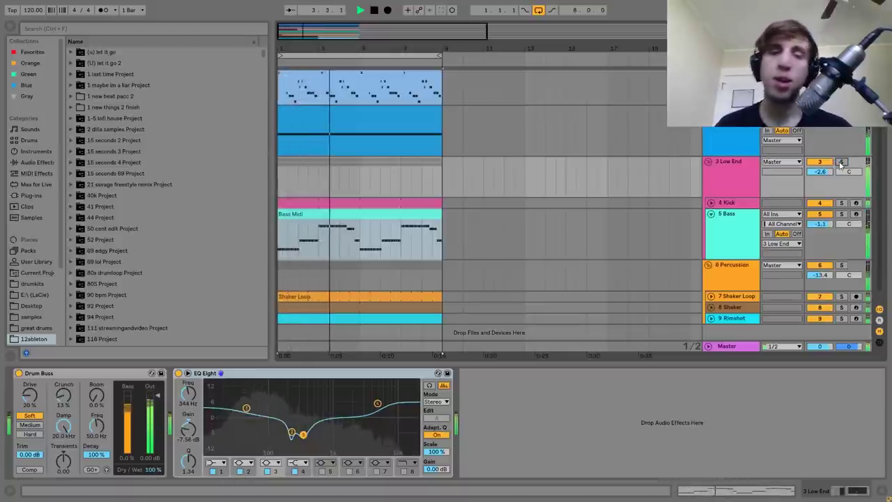
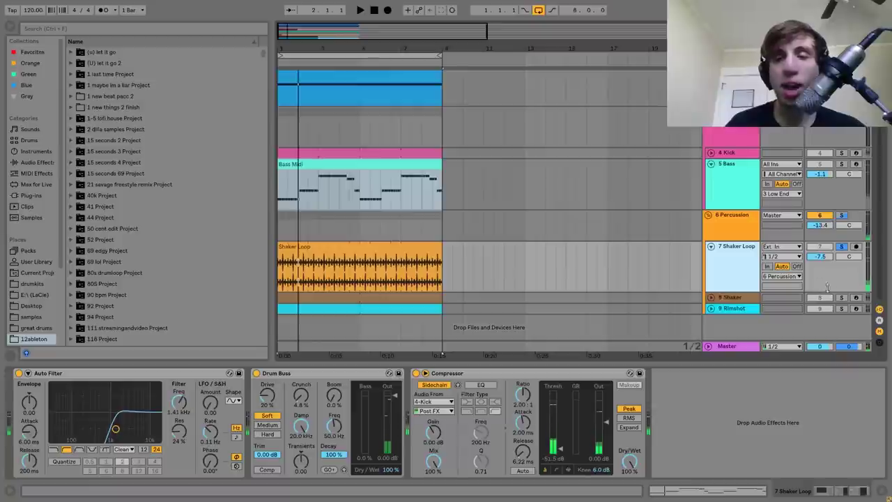
Step: Solo and play the Shaker track, and show its sample instrument
left_click(842, 298)
key("space")
left_click(732, 299)
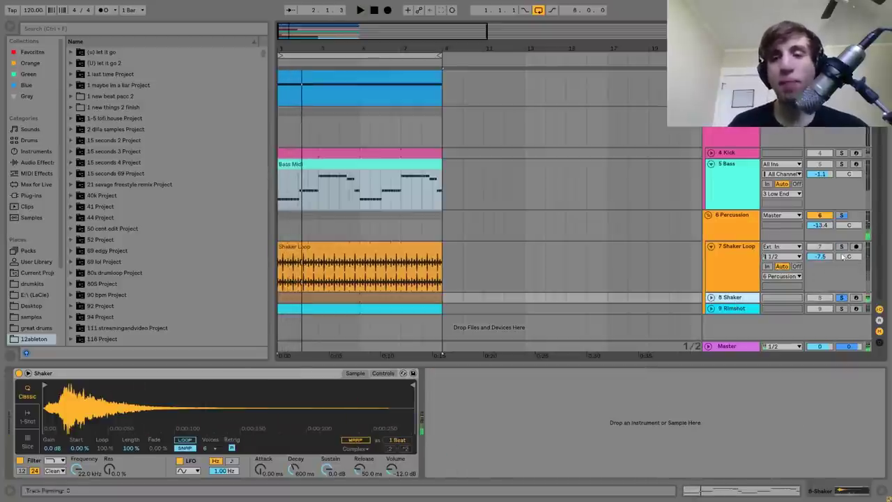
Step: Solo the Shaker Loop track alongside the Shaker track and play both together
left_click(842, 247)
key("space")
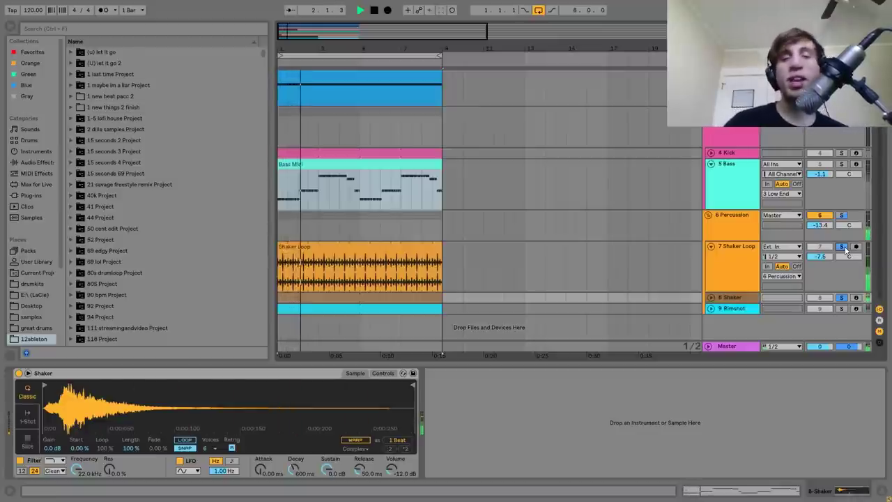
key("space")
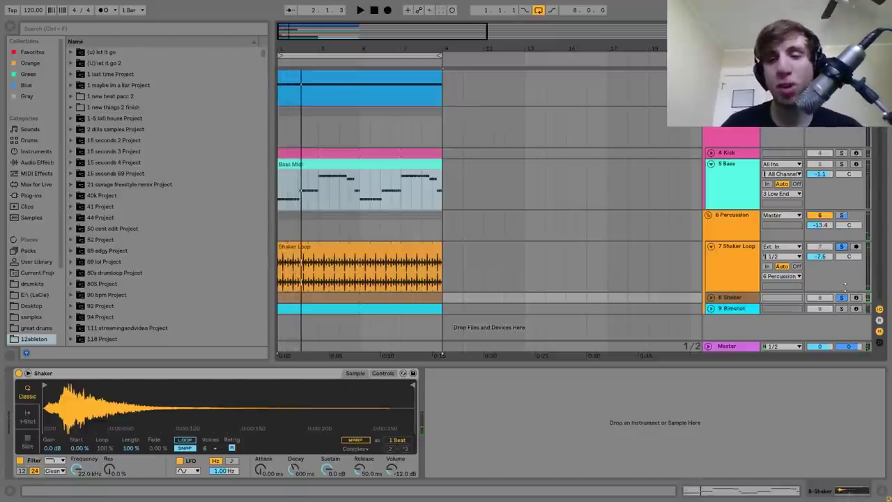
Step: Show the Shaker Loop's effects and compare it with the Shaker track by switching their solos during playback
left_click(749, 258)
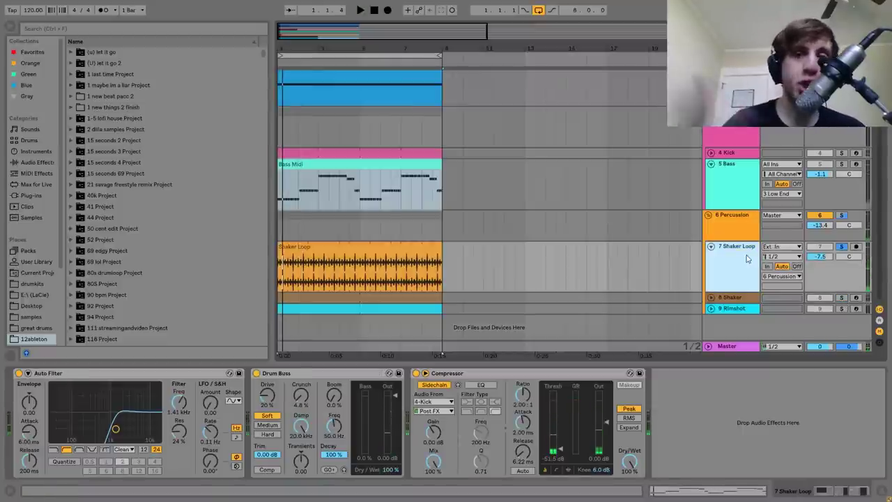
key("space")
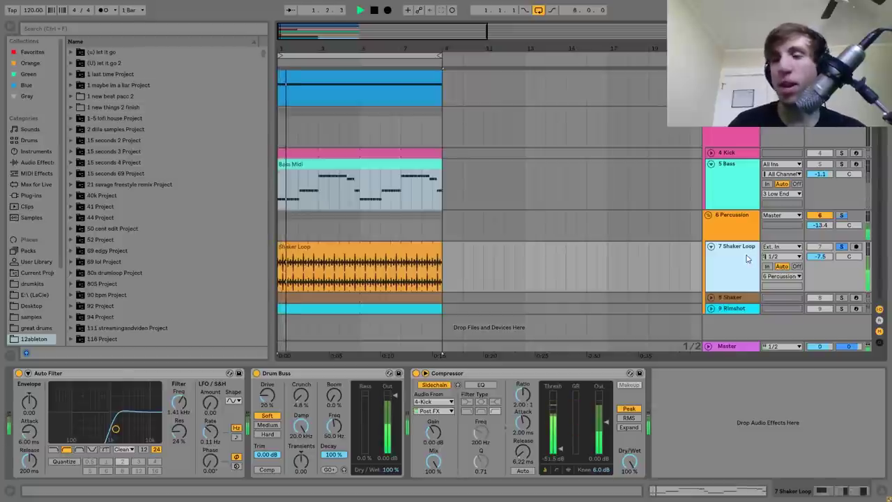
left_click(842, 298)
left_click(842, 246)
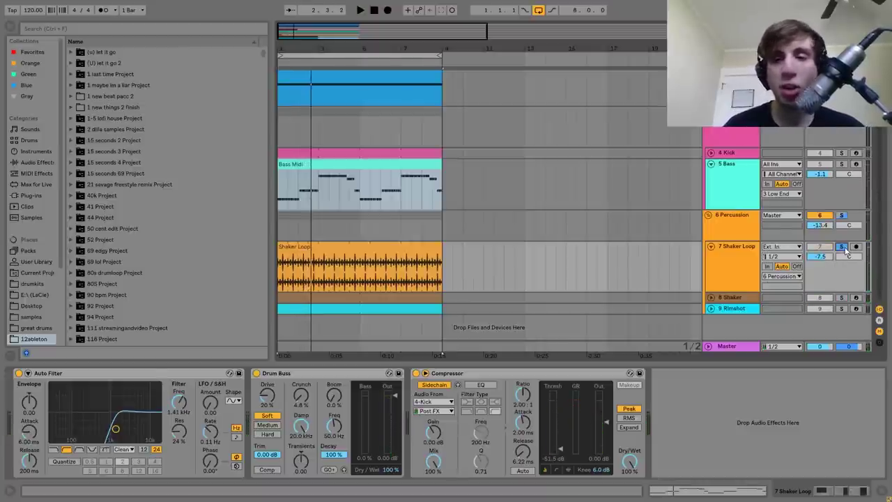
Step: Select the Shaker Loop track and audition it with Drum Buss bypassed and restored
left_click(738, 253)
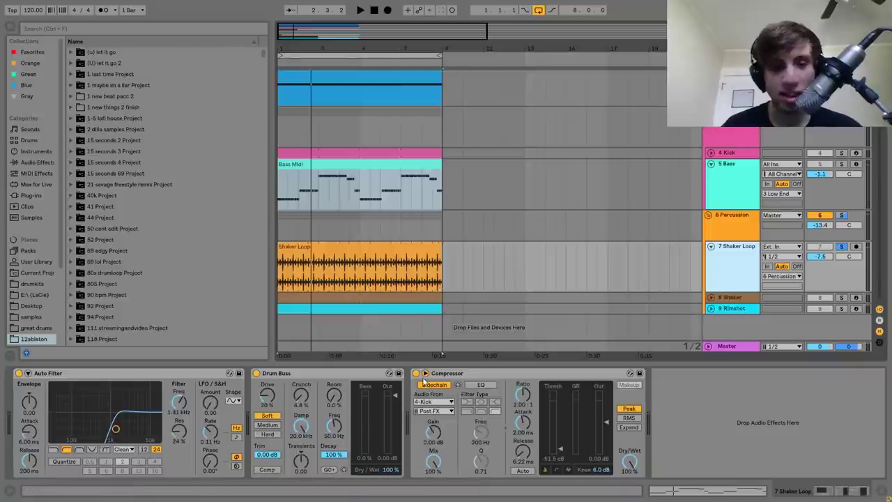
left_click(419, 376)
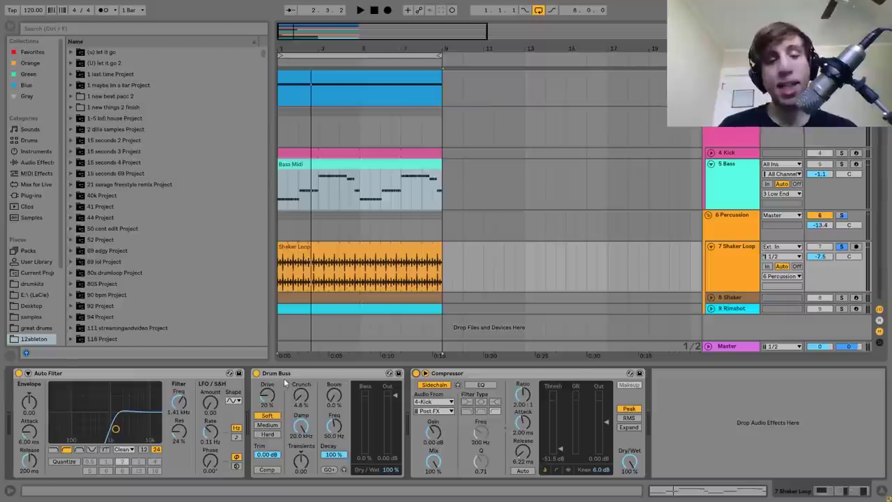
left_click(256, 373)
key("space")
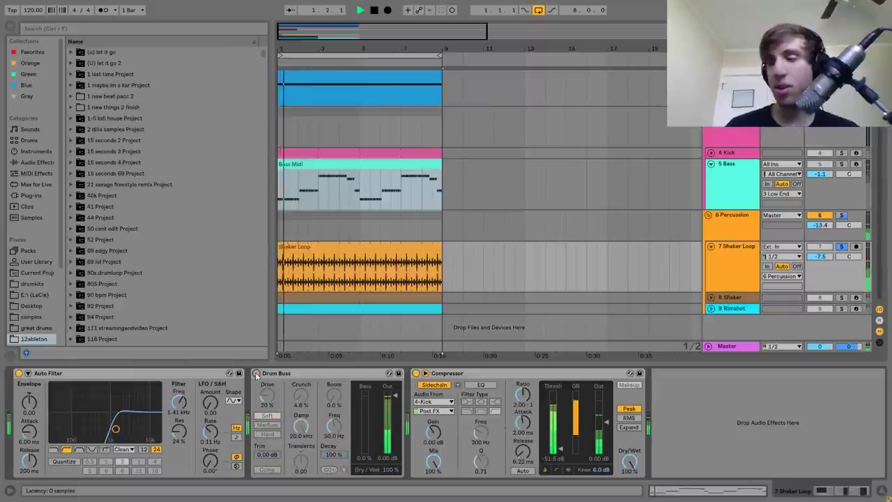
left_click(256, 373)
key("space")
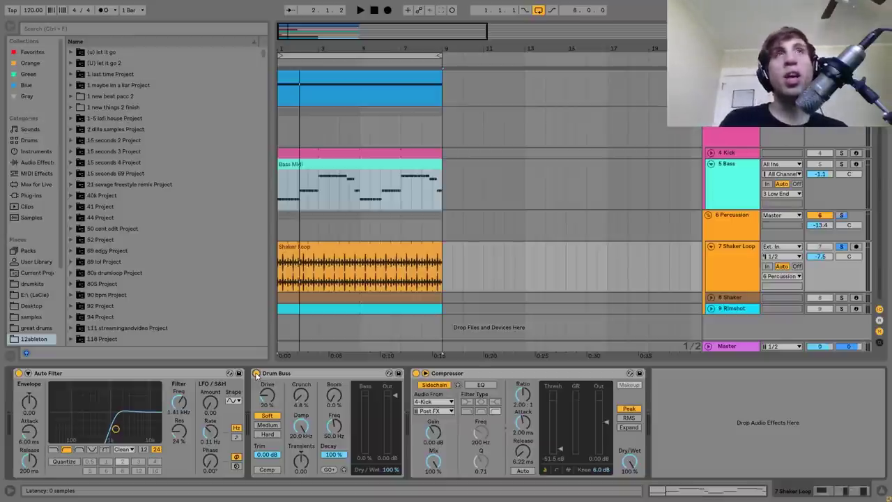
Step: Compare the Shaker Loop with its sidechain Compressor bypassed and restored, both soloed and in the full mix
left_click(416, 373)
key("space")
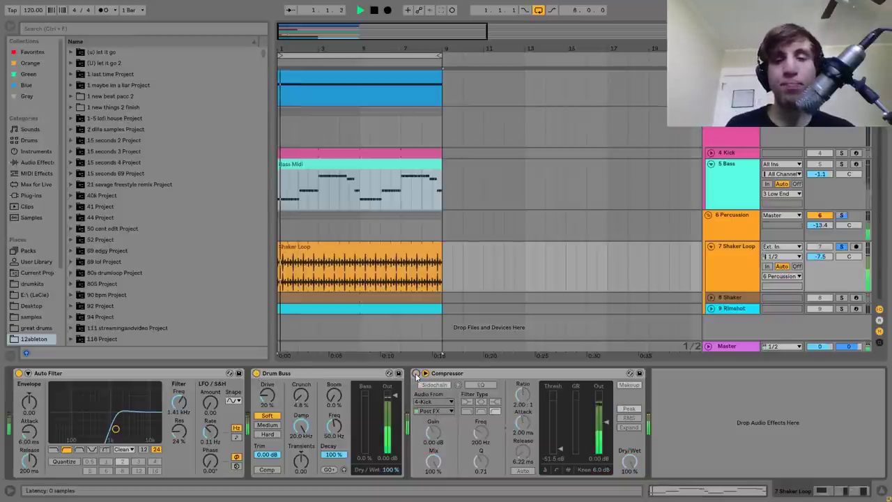
left_click(846, 247)
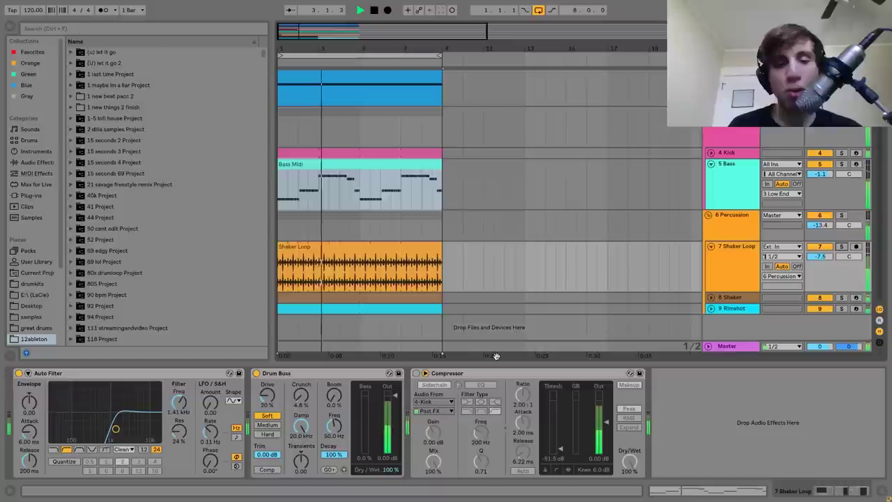
key("space")
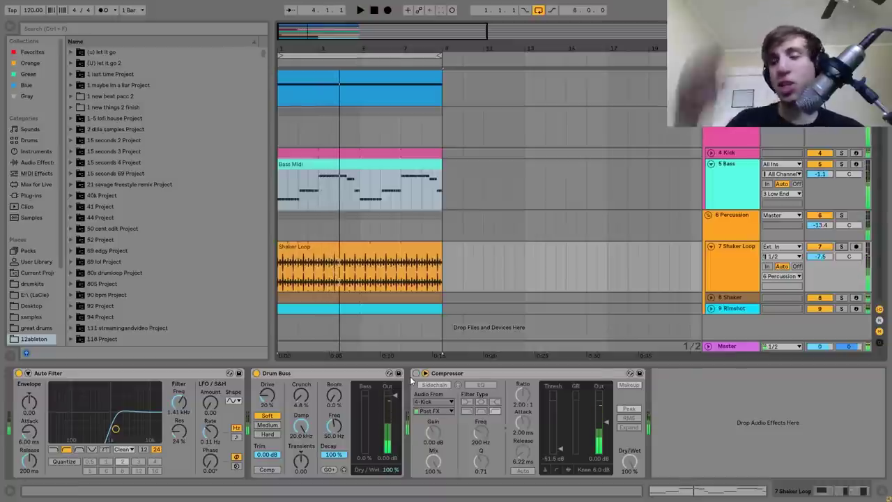
left_click(416, 373)
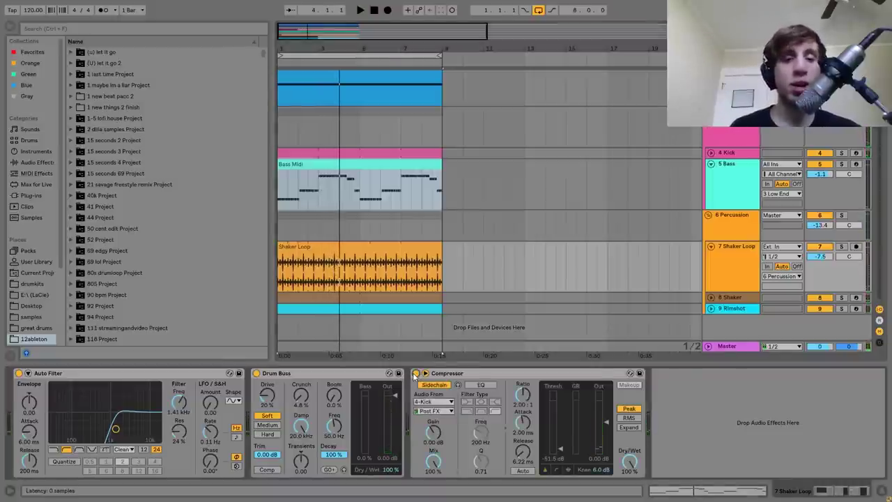
key("space")
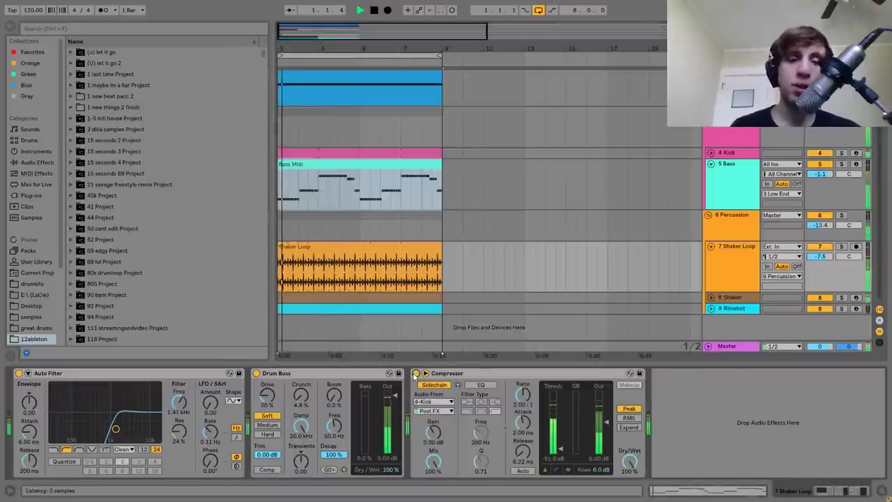
left_click(841, 247)
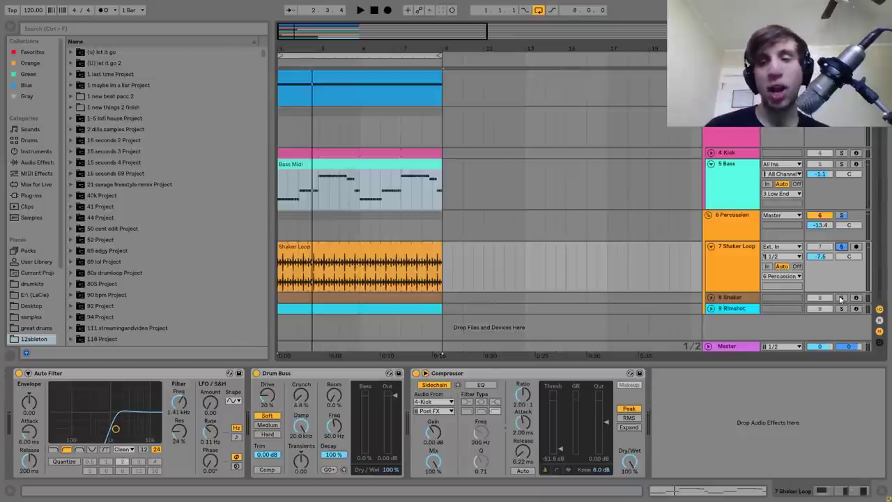
Step: Solo the Shaker track, show its sample instrument, and play it
left_click(739, 300)
key("space")
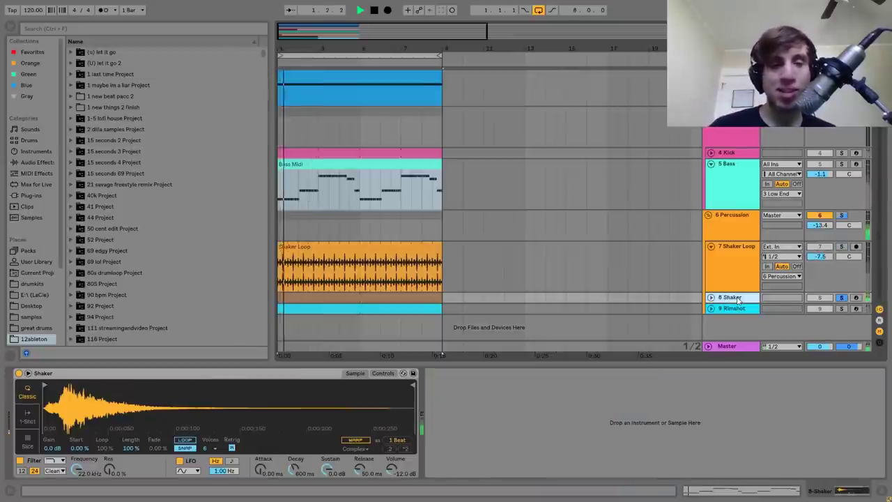
key("space")
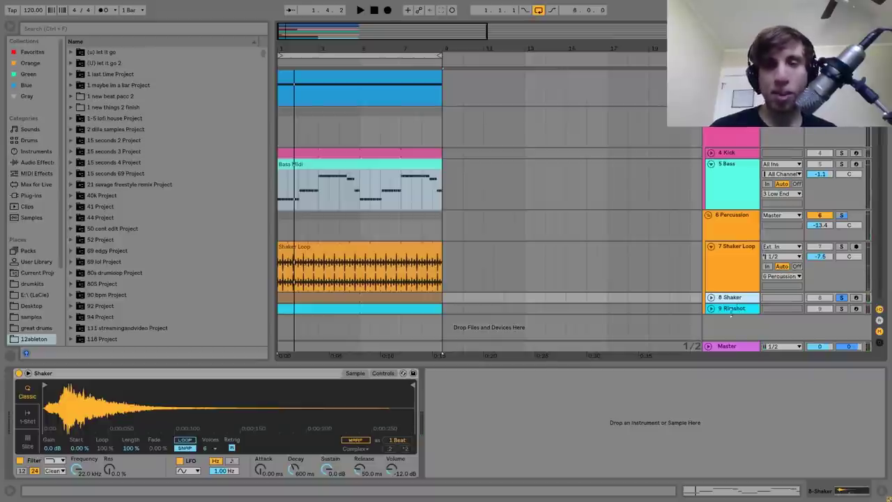
Step: Unfold the Rimshot track to show its sample instrument, and play the track soloed
left_click(727, 313)
left_click(712, 309)
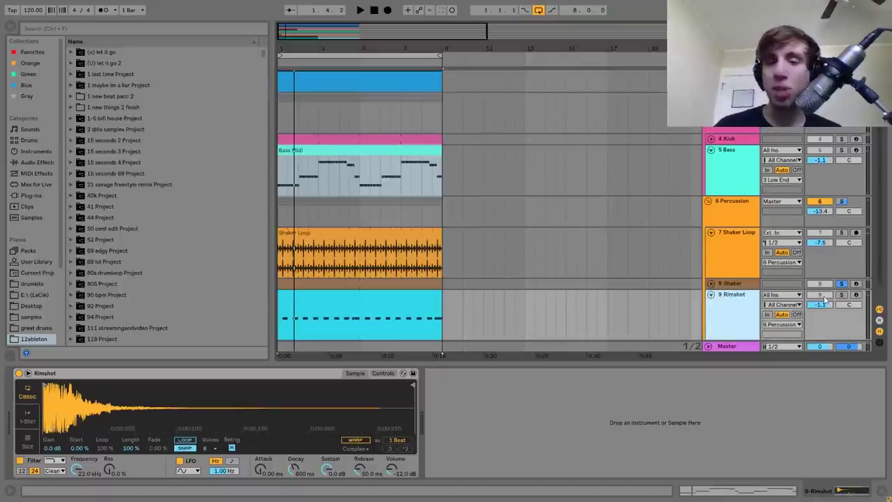
left_click(841, 296)
key("space")
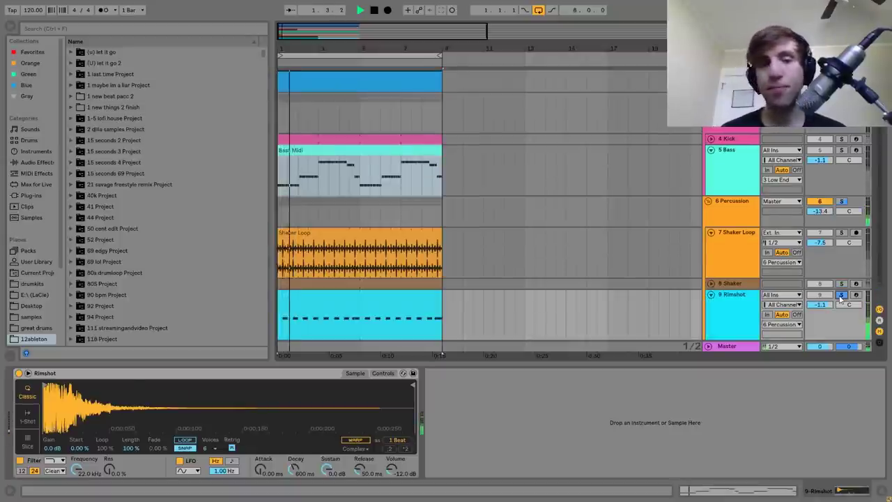
left_click(737, 304)
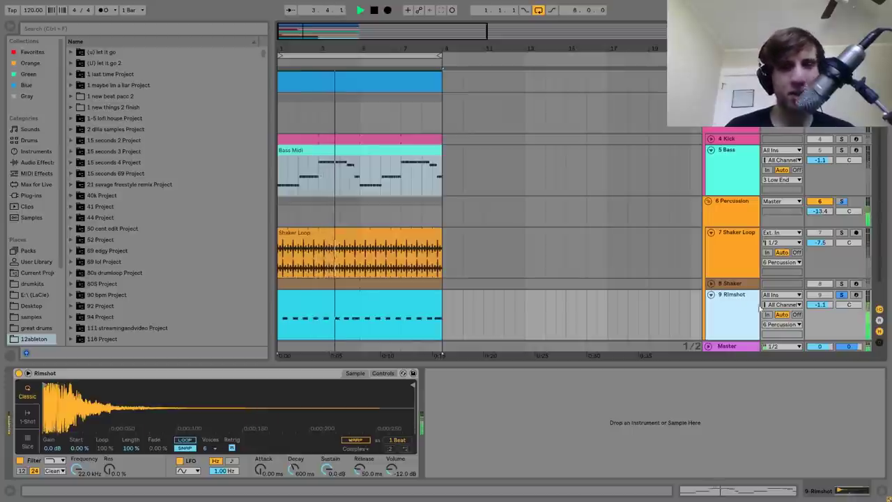
Step: Compare the Rimshot in the full mix and on its own by switching its solo during playback
left_click(842, 295)
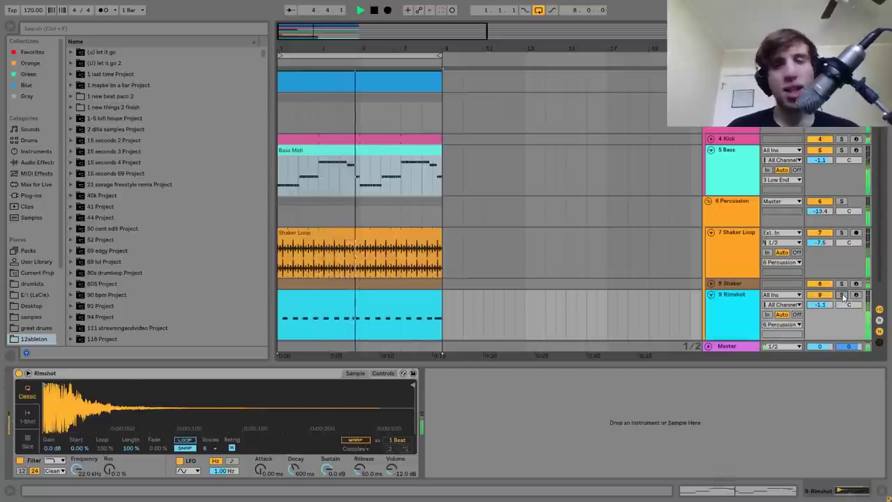
key("space")
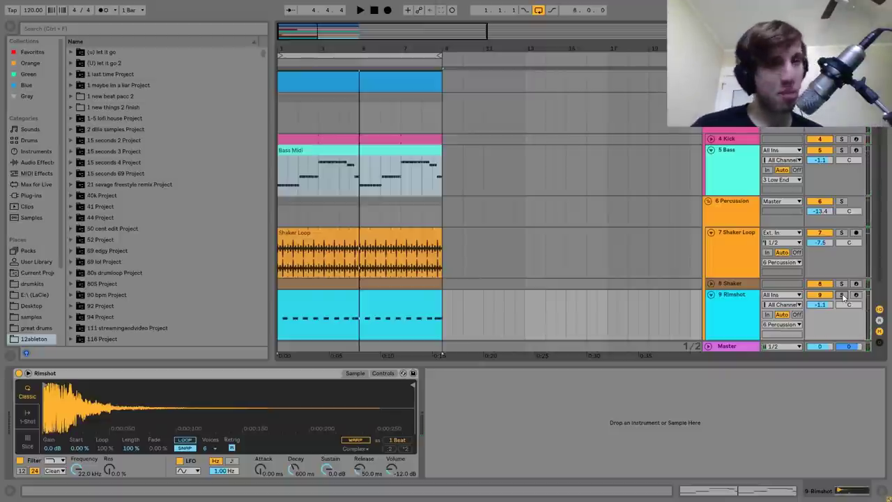
key("space")
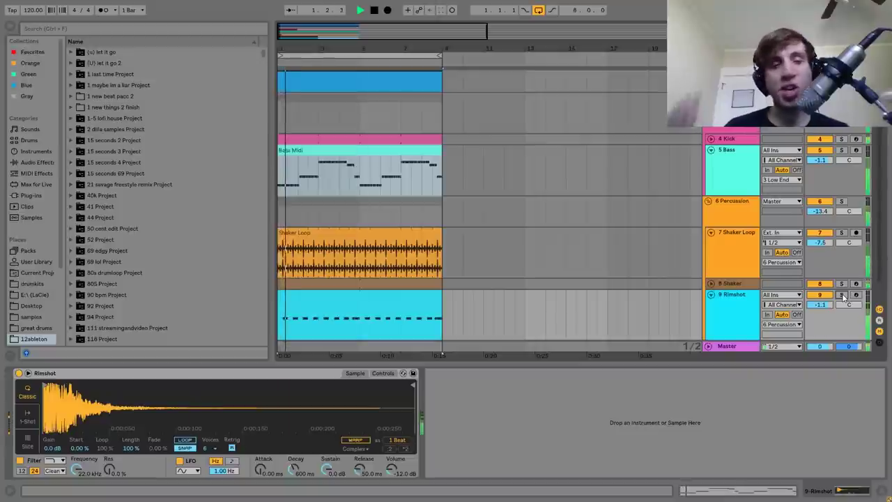
left_click(841, 295)
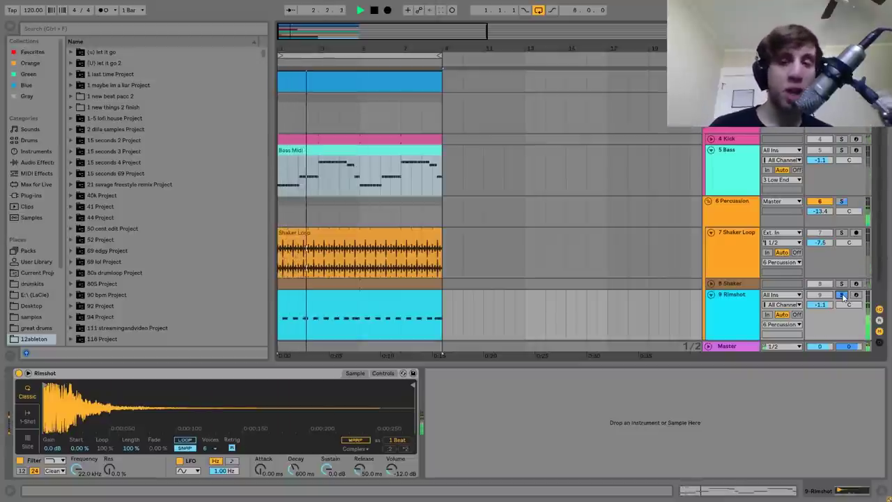
left_click(731, 309)
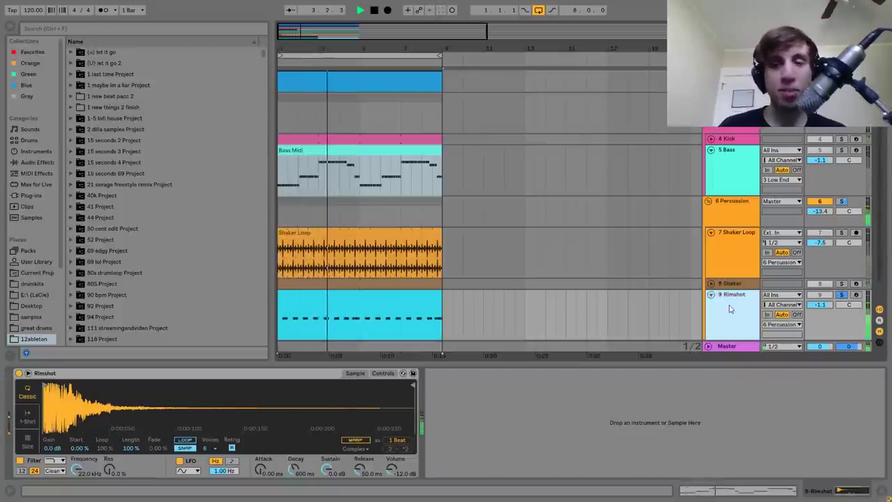
key("space")
Step: Open the Rimshot MIDI clip and point out the extra C3 notes at the ends of bars 2 and 4
double_click(392, 300)
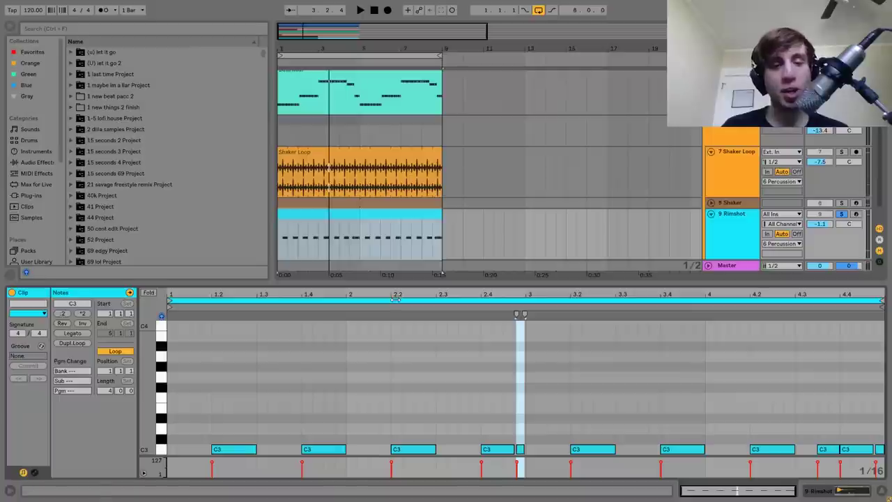
left_click(520, 449)
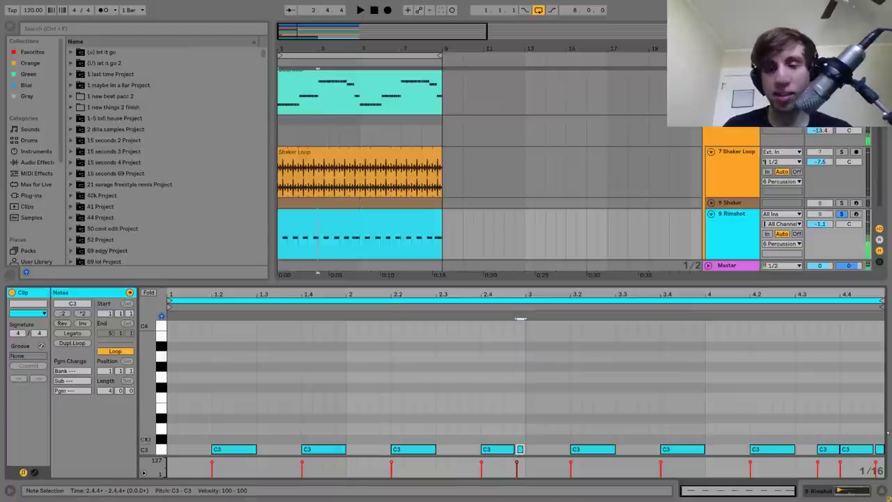
left_click(879, 449)
left_click(826, 449)
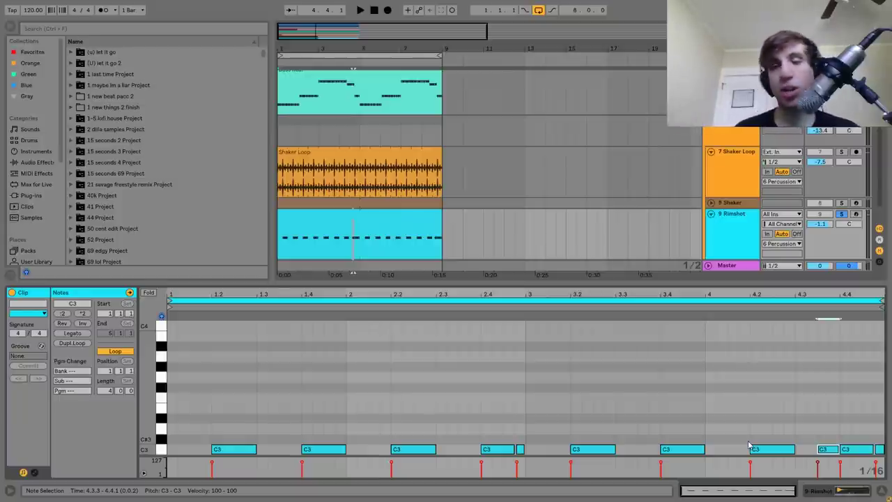
Step: Show the Percussion group's Drum Buss and EQ Eight effects, and solo the whole group
left_click(734, 143)
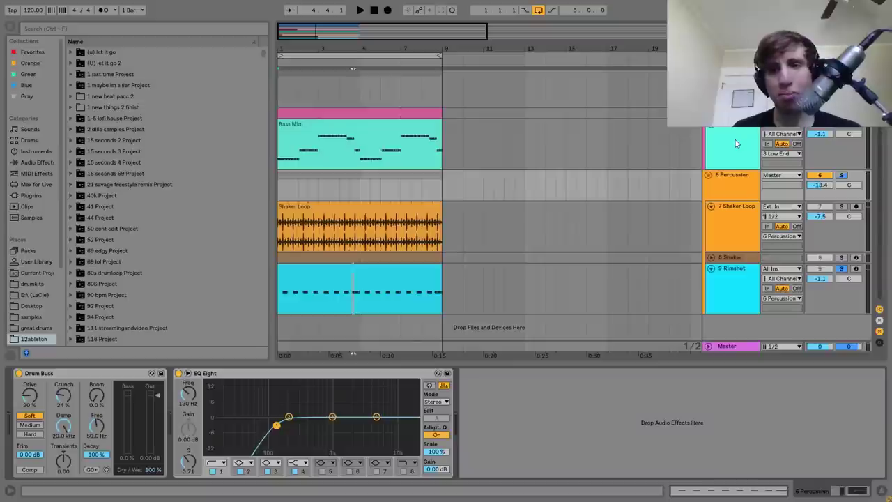
scroll(735, 143, "up", 3)
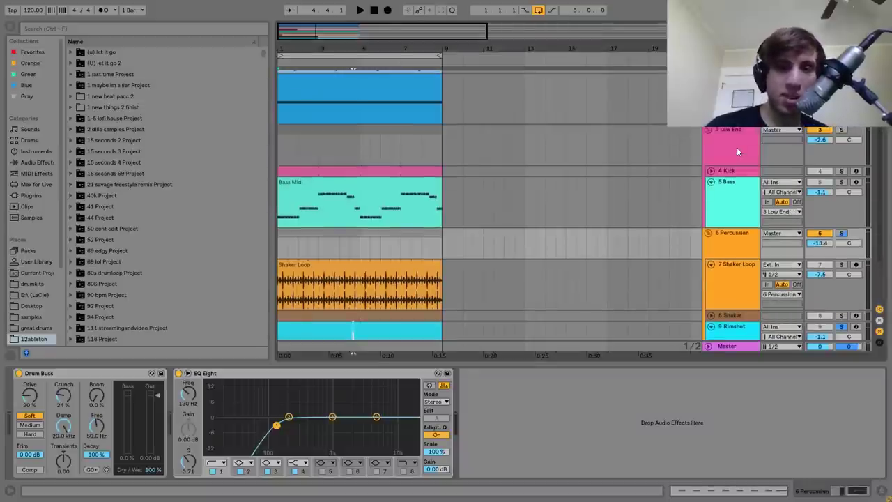
left_click_drag(356, 272, 357, 333)
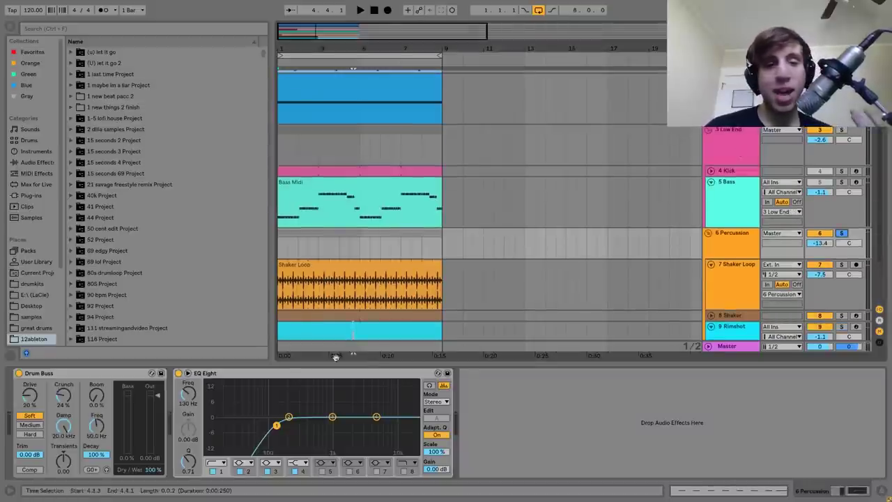
Step: Audition the Percussion group with Drum Buss and EQ Eight bypassed, restoring each one during playback
left_click(178, 373)
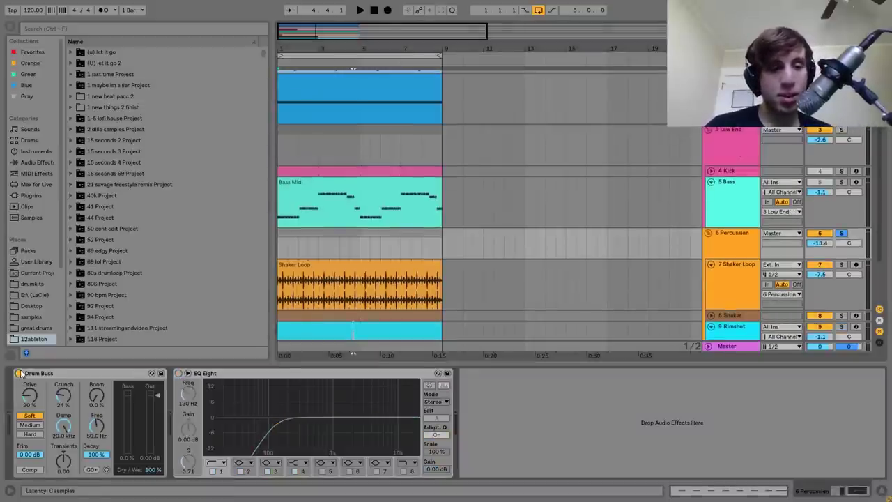
left_click(19, 373)
key("space")
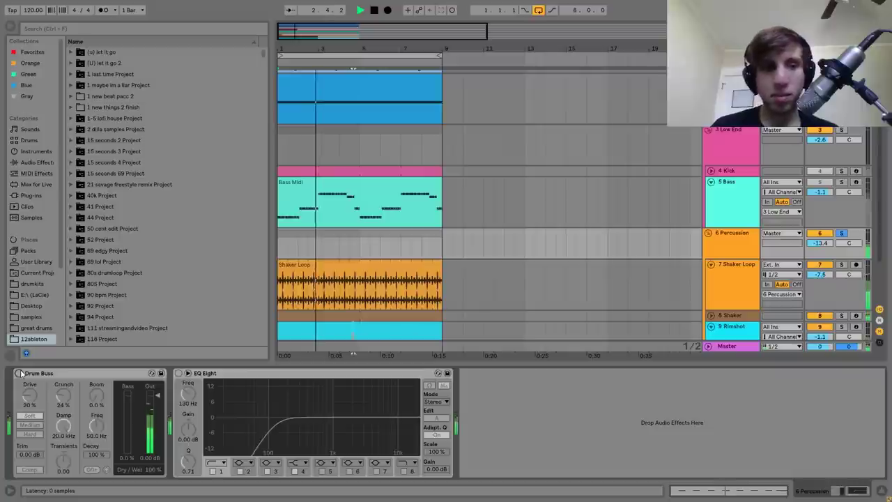
left_click(19, 373)
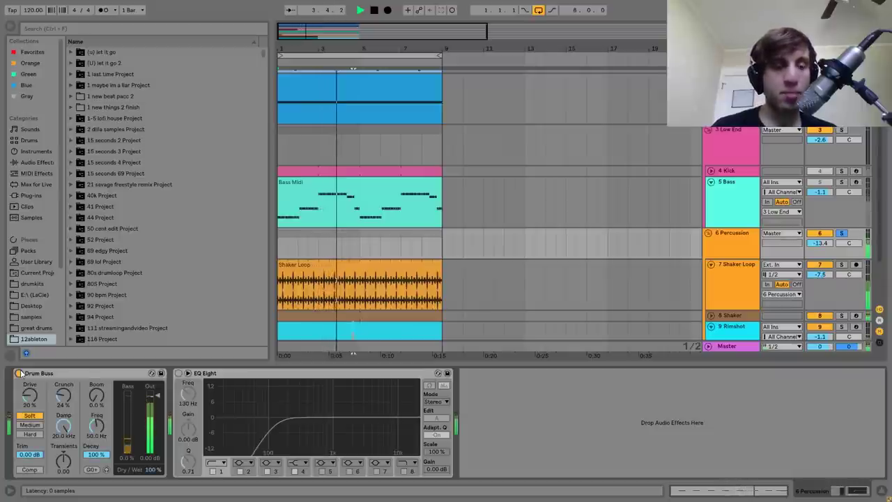
key("0")
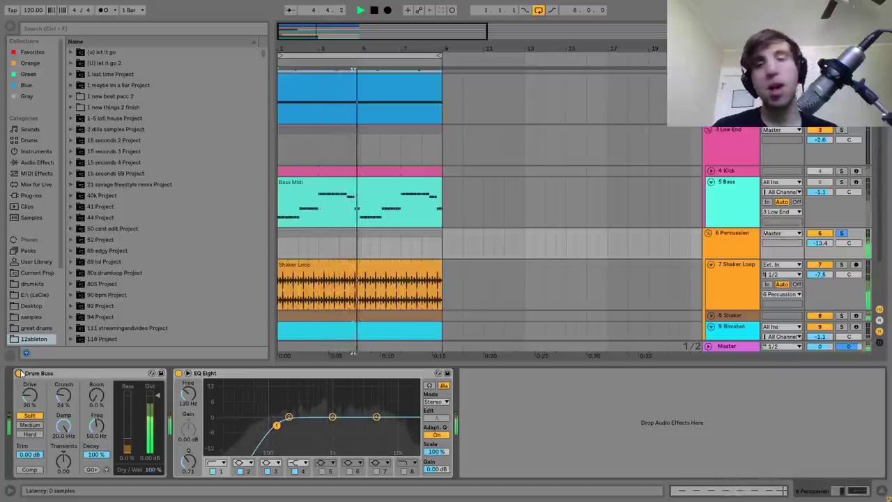
key("space")
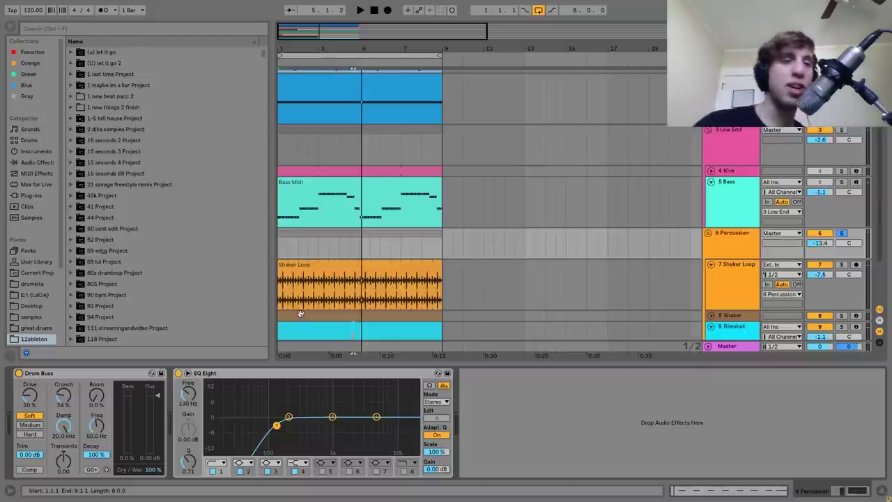
Step: Replay the opening of the soloed Percussion group twice with its effects on
key("space")
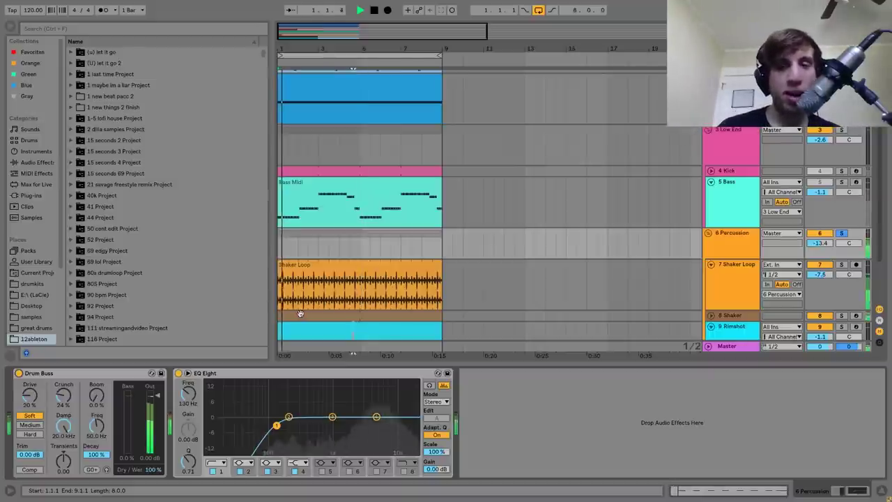
key("space")
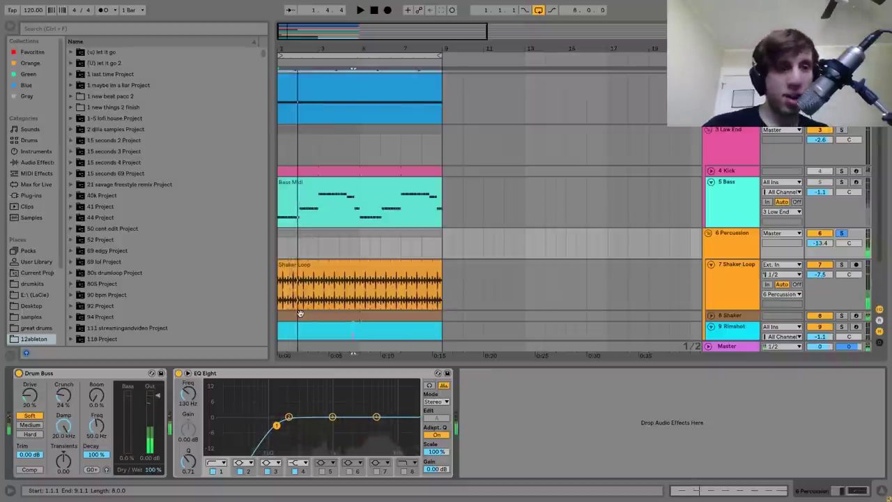
key("space")
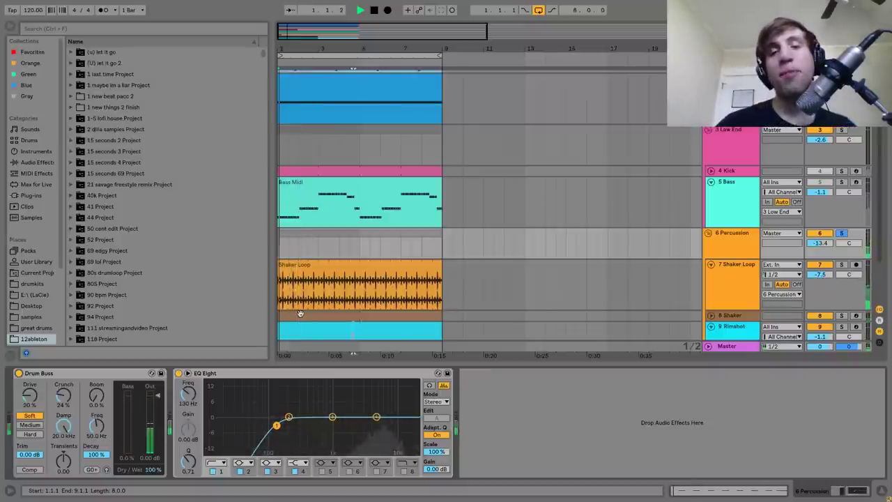
key("space")
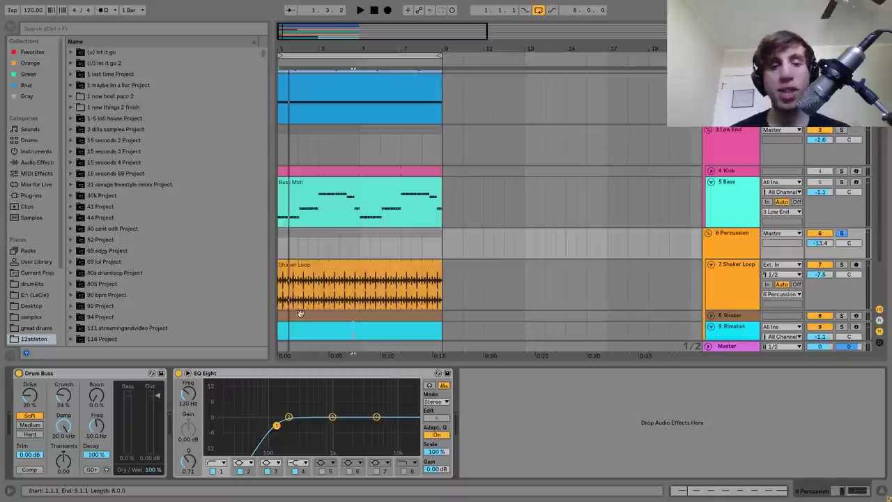
Step: Audition the soloed Percussion group with EQ Eight's low-cut band 1 on, off and restored during playback, and unsolo the group
key("space")
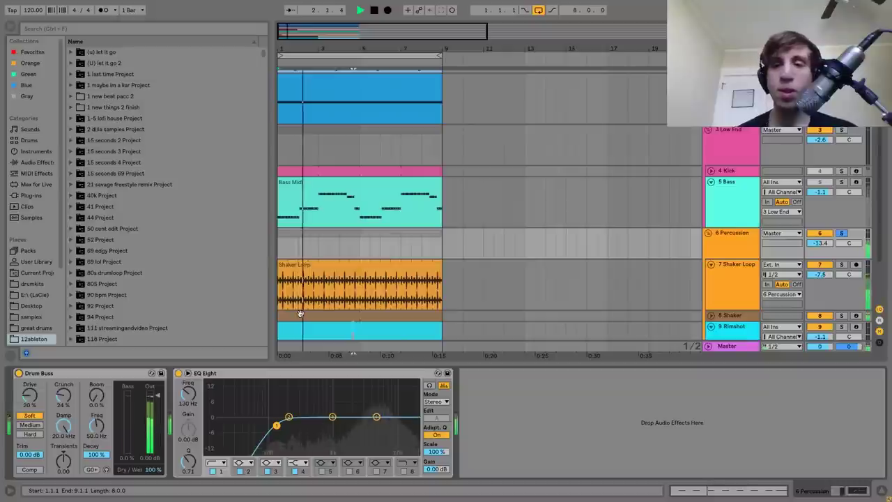
key("space")
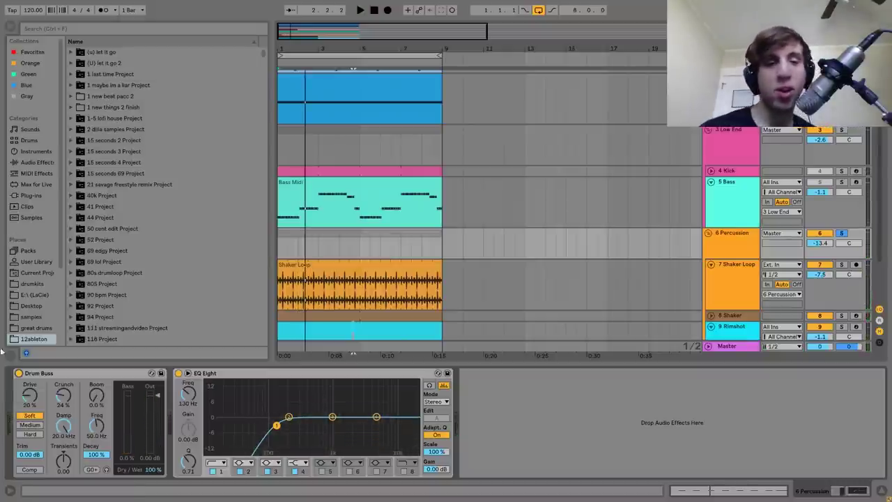
left_click(214, 471)
key("space")
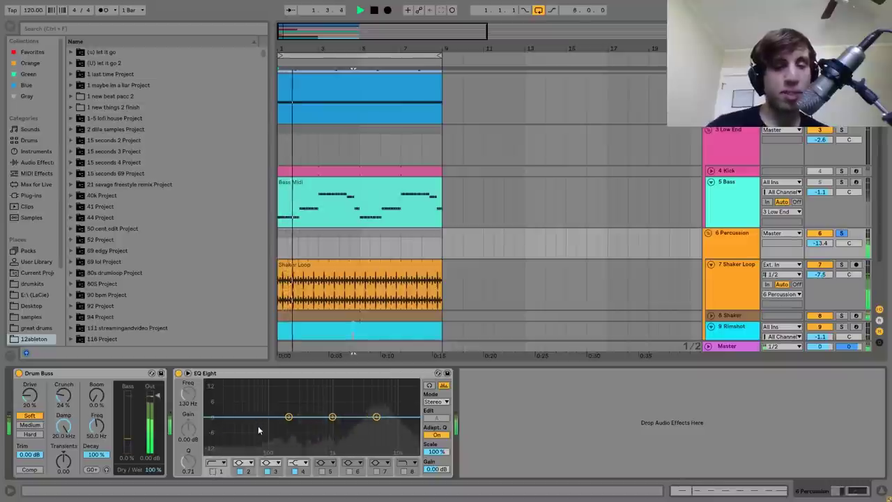
left_click(212, 472)
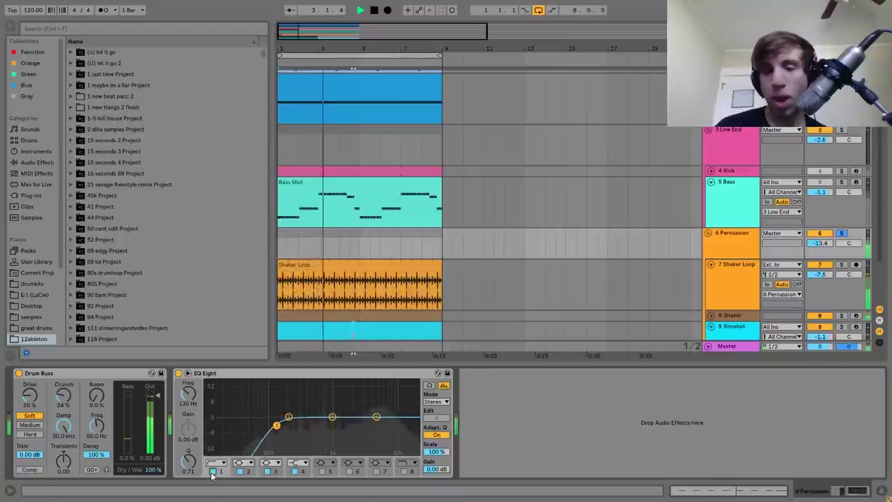
key("space")
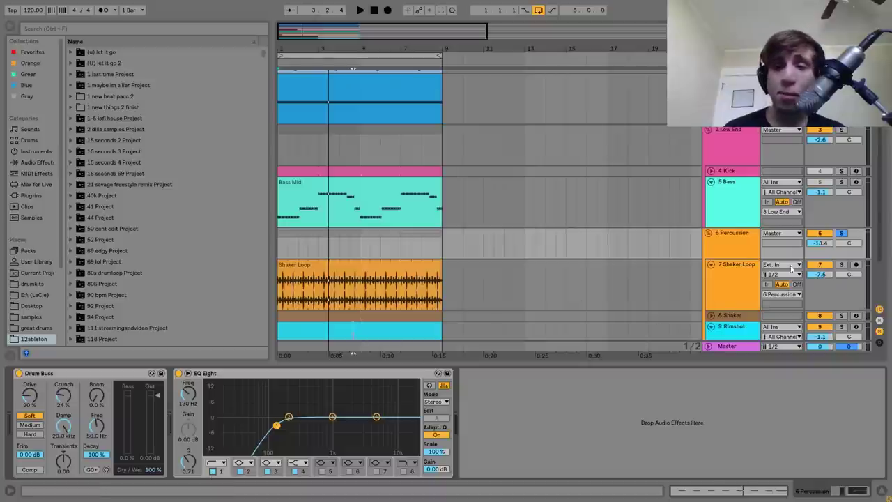
left_click(841, 234)
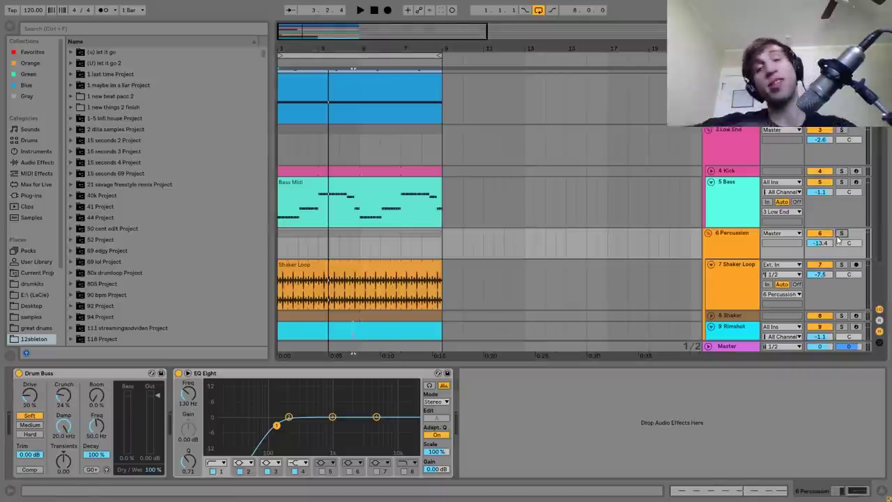